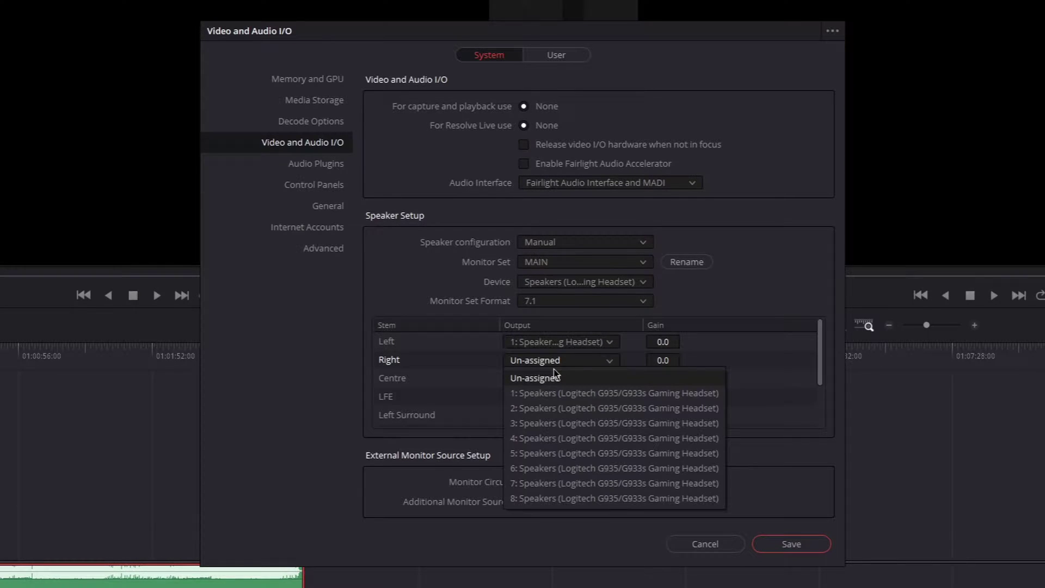
- Assign output 2 to the Right stem and output 3 to the Centre stem
{"action": "left_click", "coordinate": [563, 406]}
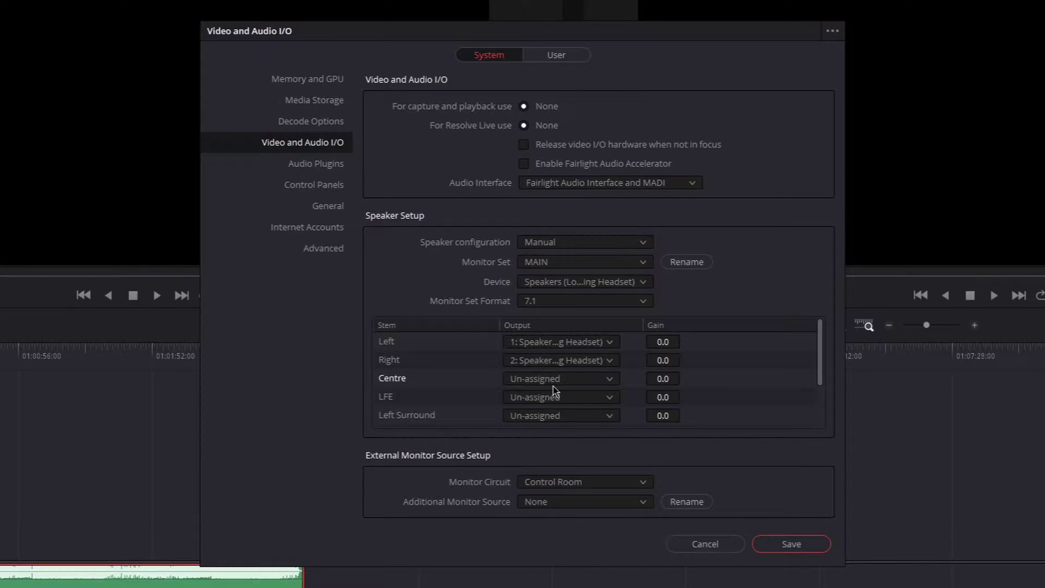
{"action": "left_click", "coordinate": [551, 382]}
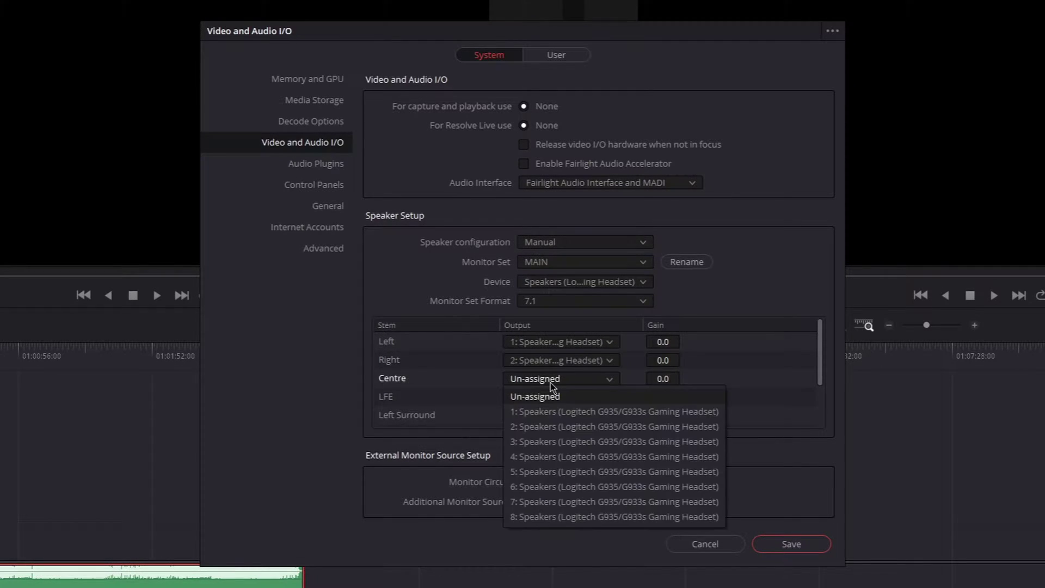
{"action": "left_click", "coordinate": [559, 442]}
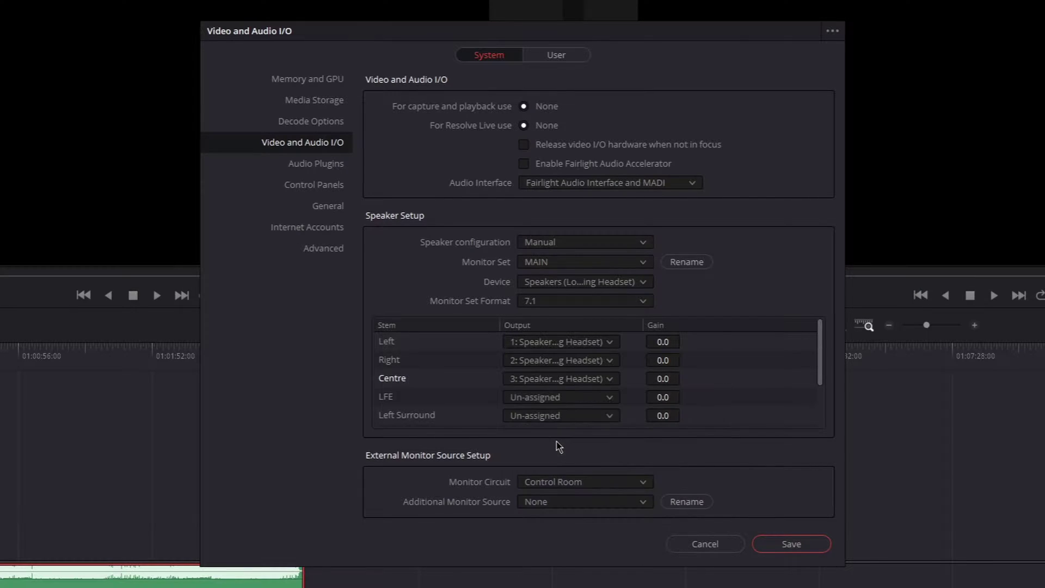
{"action": "left_click", "coordinate": [540, 403]}
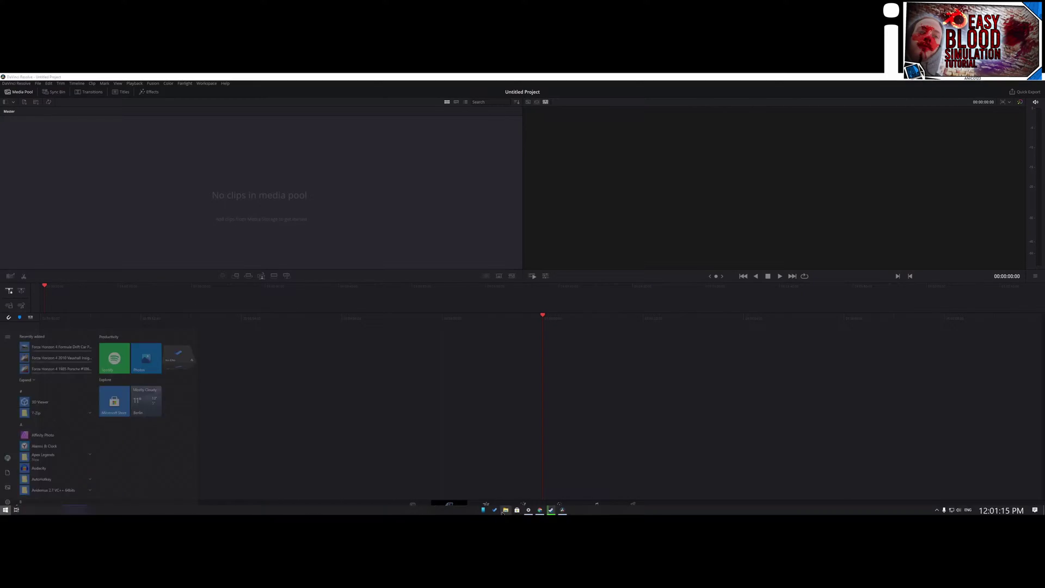
- Browse File Explorer to the 2 Assets folder on the ELENAX drive
{"action": "key", "text": "super+e"}
{"action": "double_click", "coordinate": [656, 391]}
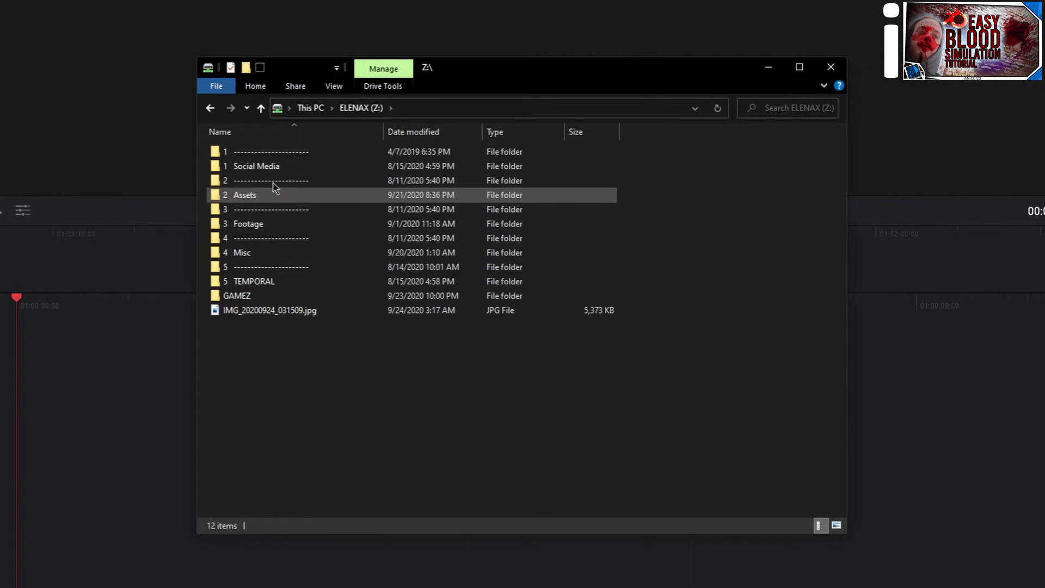
{"action": "double_click", "coordinate": [263, 165]}
{"action": "key", "text": "alt+Left"}
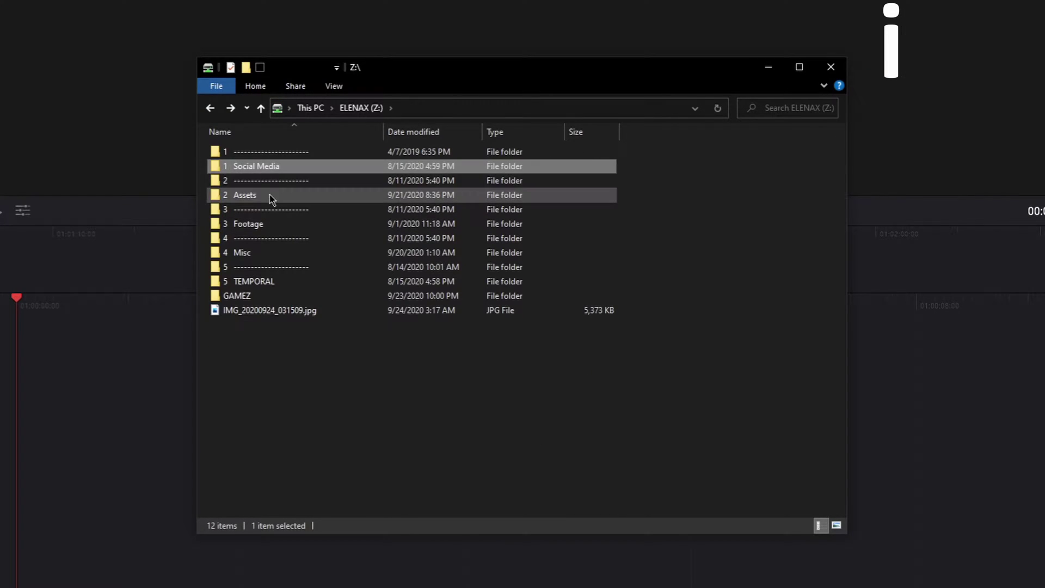
{"action": "double_click", "coordinate": [269, 196]}
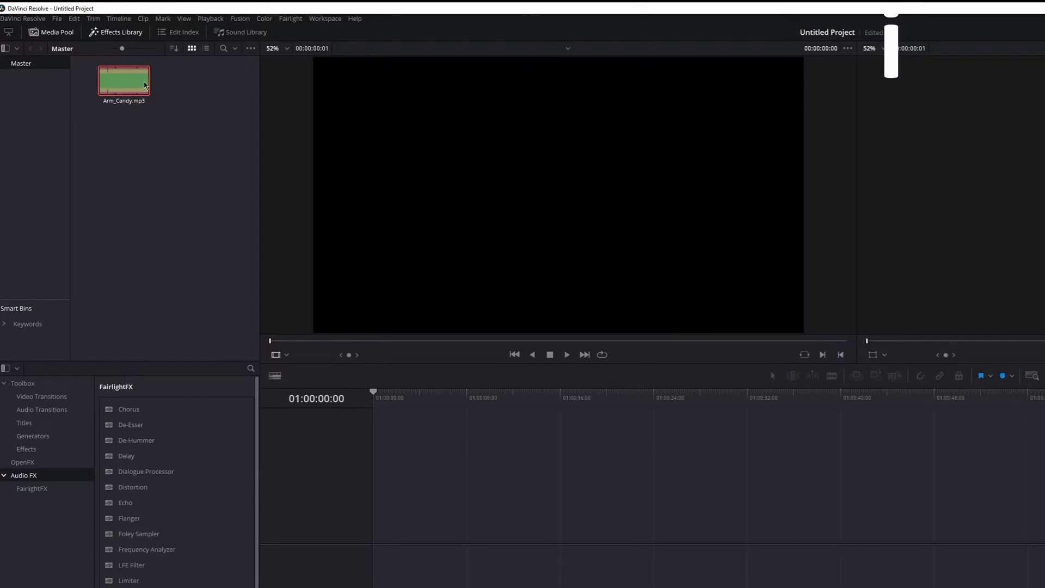
- Drop Arm_Candy.mp3 onto a new Timeline 1 and open the Video and Audio I/O preferences
{"action": "left_click_drag", "start_coordinate": [124, 81], "coordinate": [375, 528]}
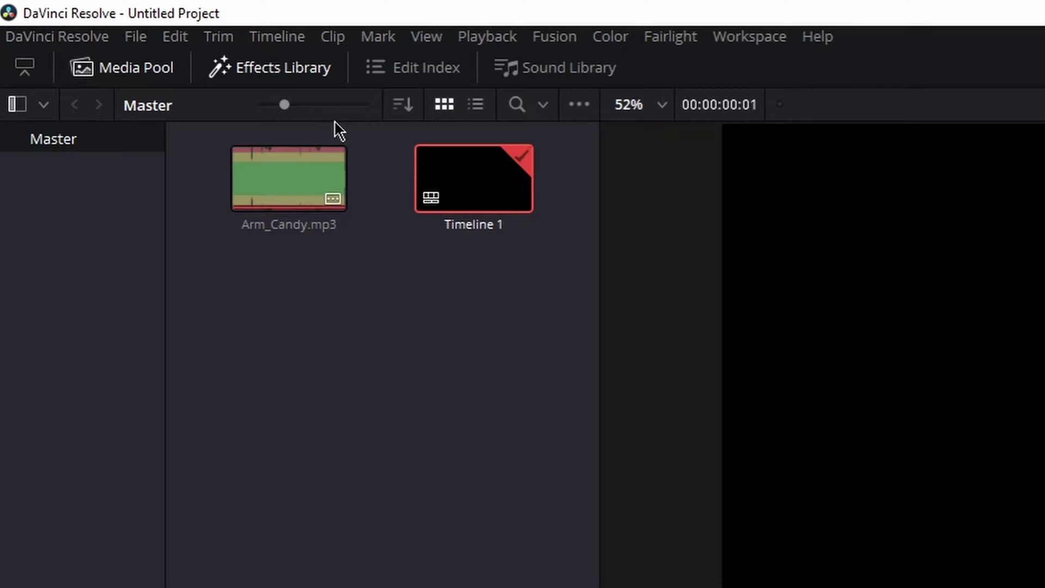
{"action": "left_click", "coordinate": [77, 38]}
{"action": "left_click", "coordinate": [104, 144]}
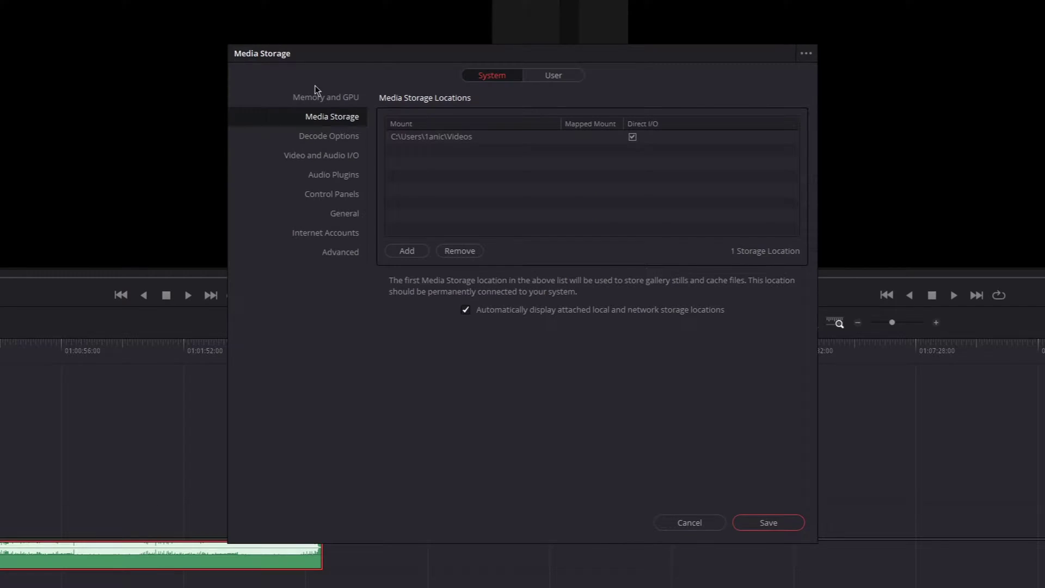
{"action": "left_click", "coordinate": [300, 157]}
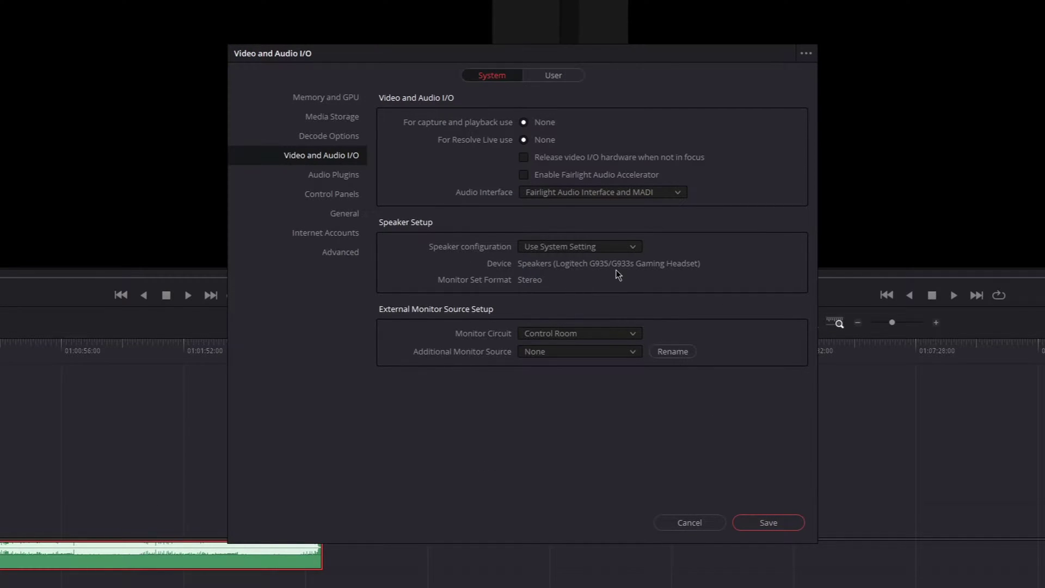
- Set Speaker configuration to Manual and Monitor Set Format to 7.1, switching through Stereo
{"action": "left_click", "coordinate": [560, 251]}
{"action": "left_click", "coordinate": [550, 276]}
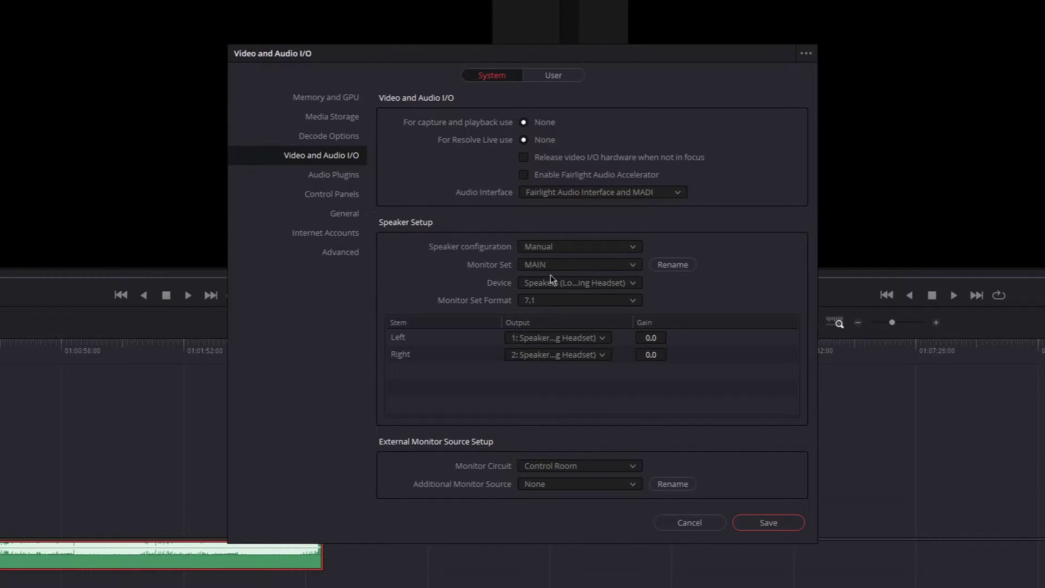
{"action": "left_click", "coordinate": [551, 299]}
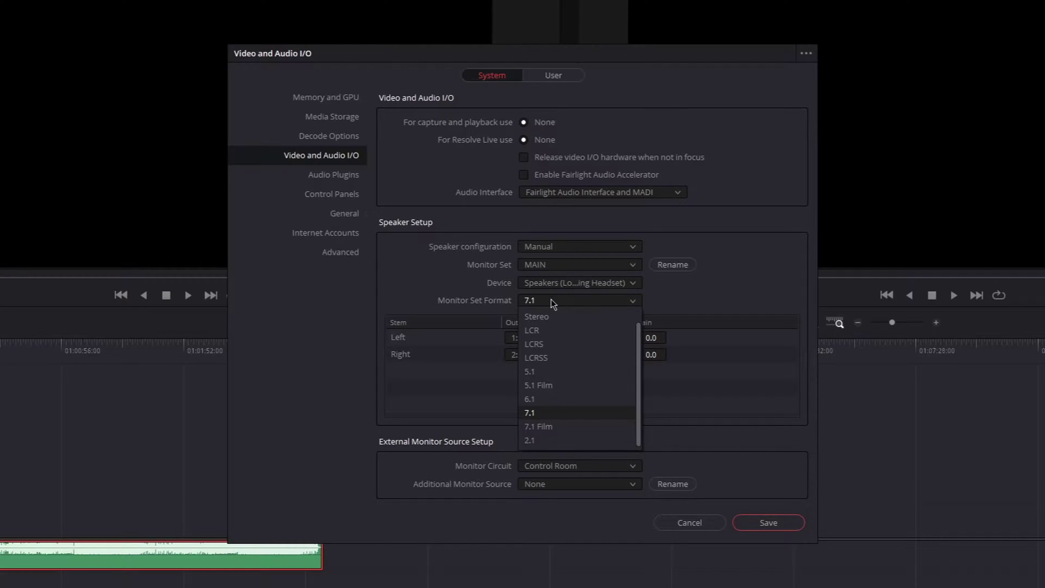
{"action": "left_click", "coordinate": [539, 412]}
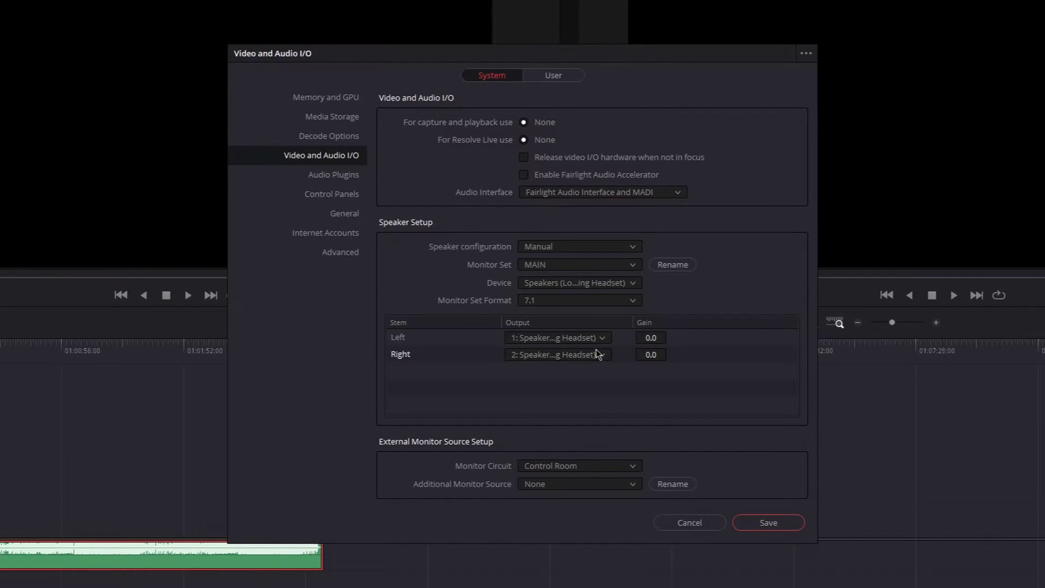
{"action": "left_click", "coordinate": [551, 299]}
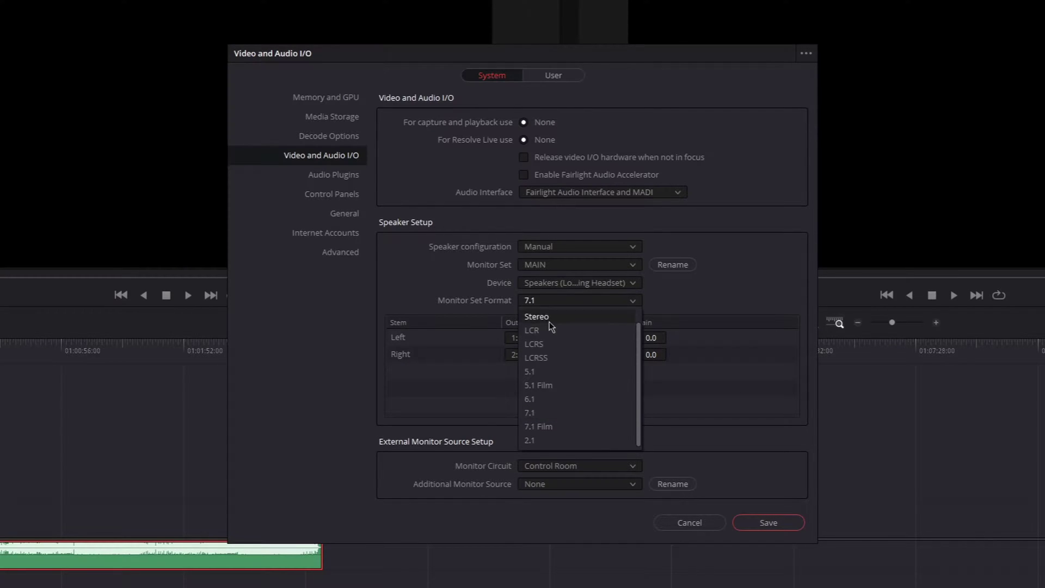
{"action": "left_click", "coordinate": [539, 413]}
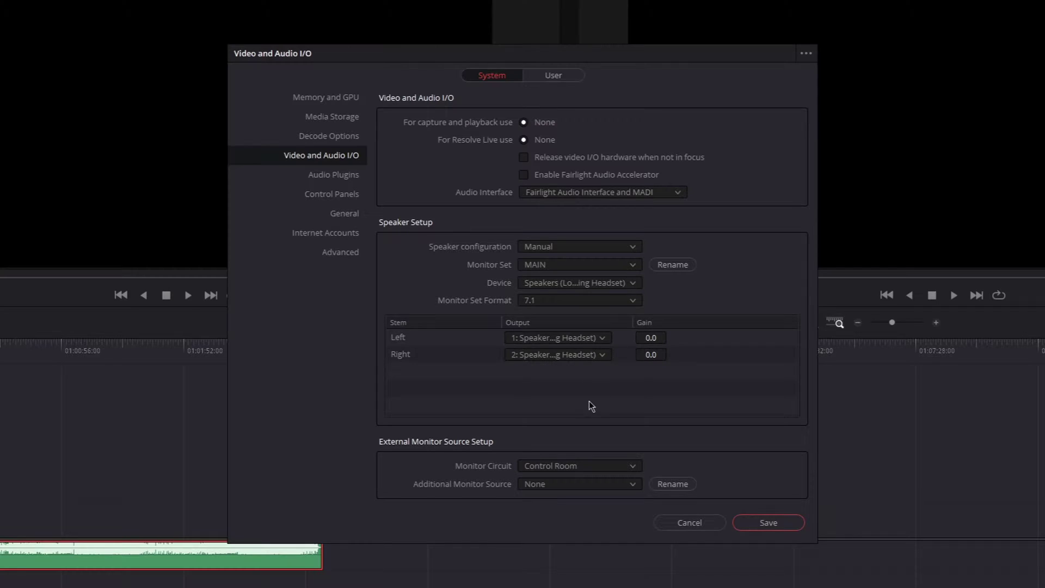
{"action": "left_click", "coordinate": [576, 302]}
{"action": "left_click", "coordinate": [553, 316]}
{"action": "left_click", "coordinate": [554, 297]}
{"action": "left_click", "coordinate": [555, 413]}
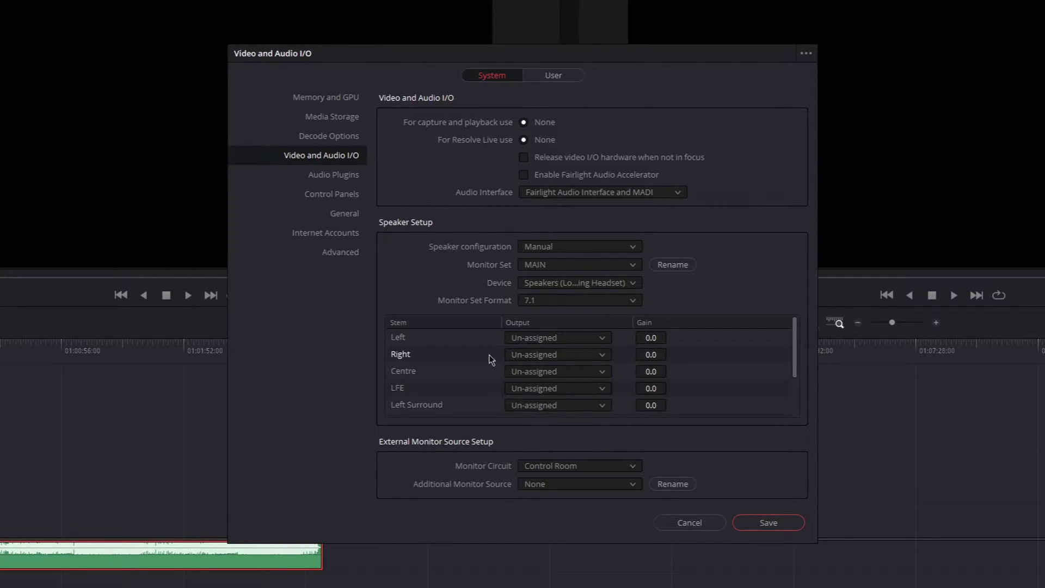
- Route Left to output 1, Right to 2, Centre to 3 and LFE to 4
{"action": "scroll", "coordinate": [678, 372], "scroll_direction": "down", "scroll_amount": 1}
{"action": "scroll", "coordinate": [576, 350], "scroll_direction": "up", "scroll_amount": 1}
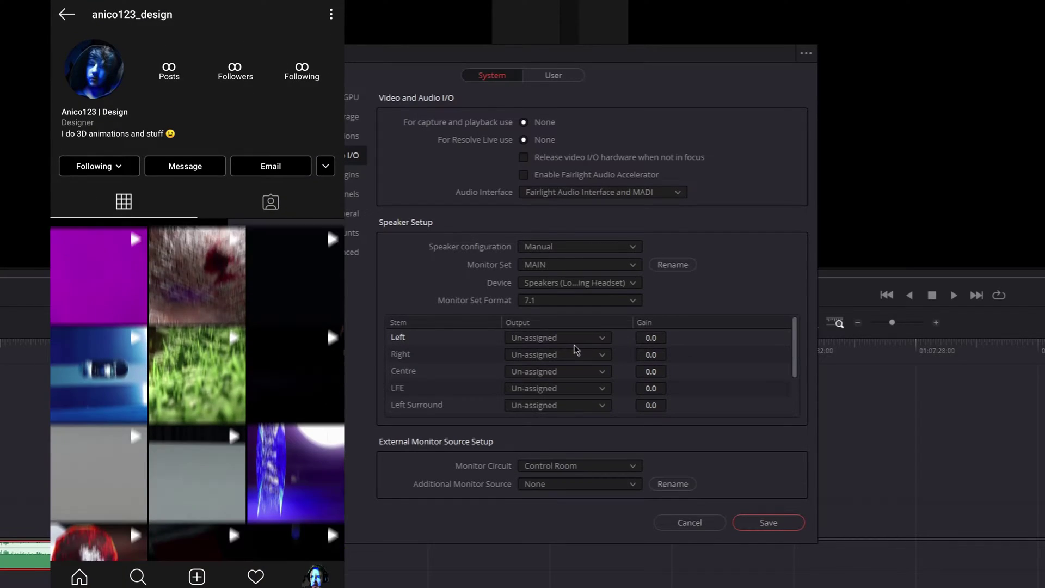
{"action": "left_click", "coordinate": [551, 343]}
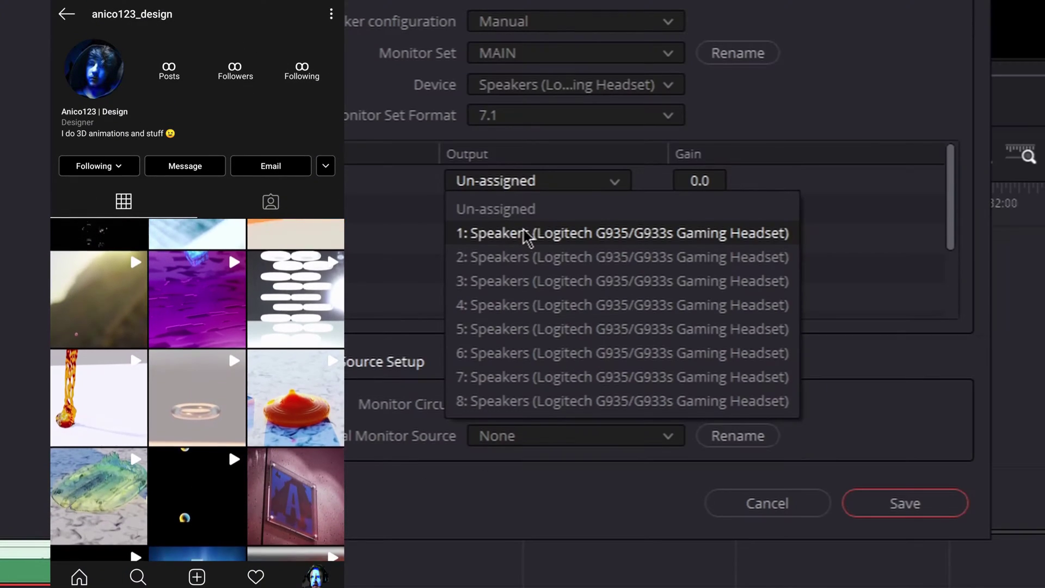
{"action": "left_click", "coordinate": [554, 368]}
{"action": "left_click", "coordinate": [553, 355]}
{"action": "left_click", "coordinate": [545, 286]}
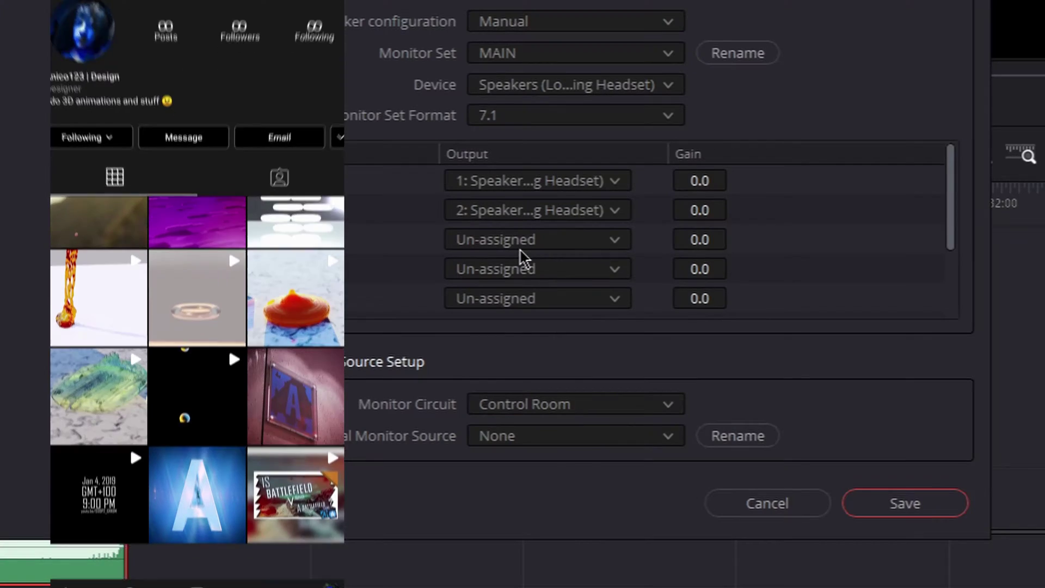
{"action": "left_click", "coordinate": [523, 240]}
{"action": "left_click", "coordinate": [531, 343]}
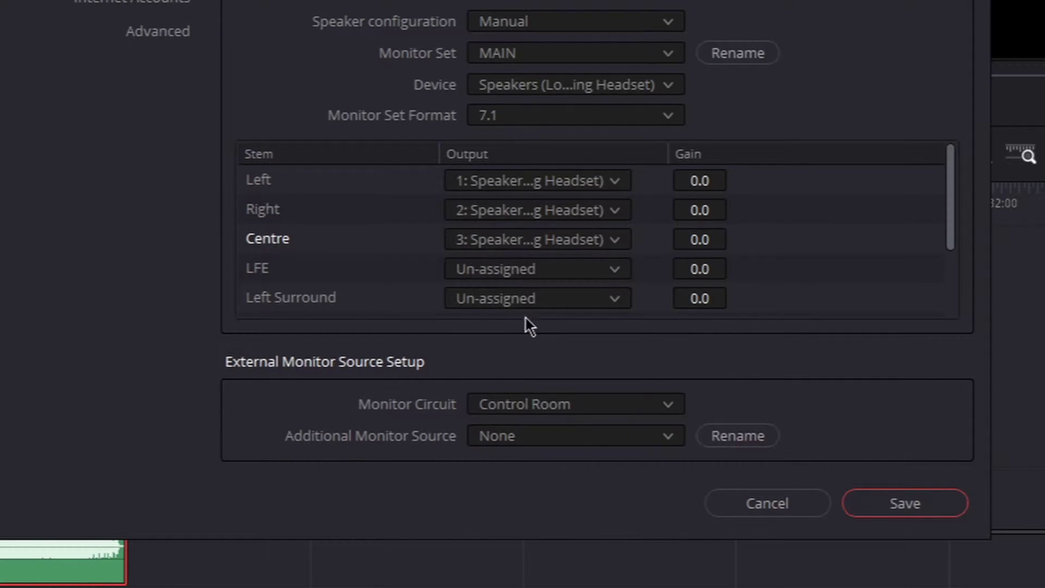
{"action": "left_click", "coordinate": [500, 274]}
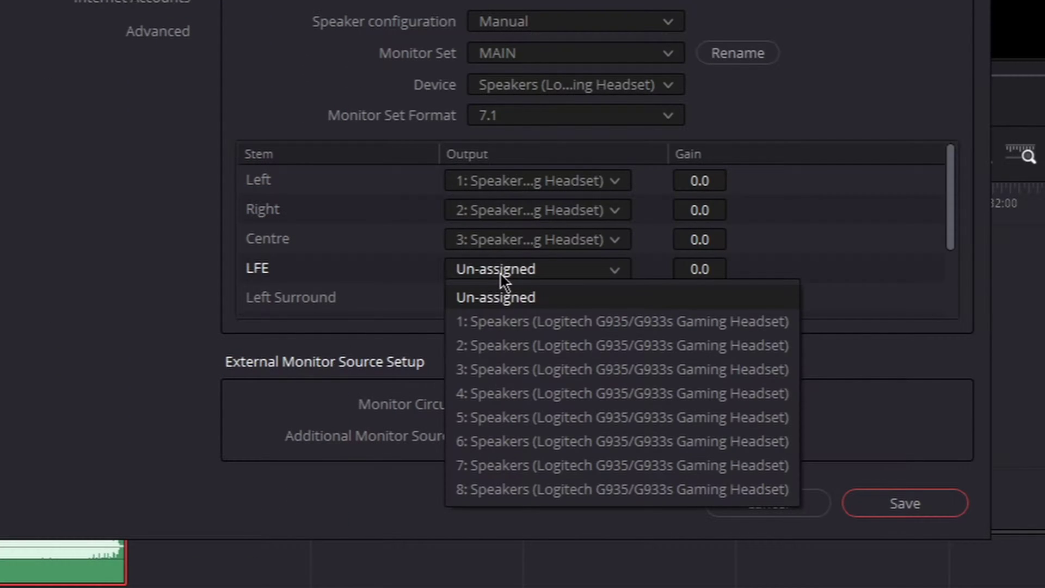
{"action": "left_click", "coordinate": [500, 274]}
{"action": "left_click", "coordinate": [500, 274]}
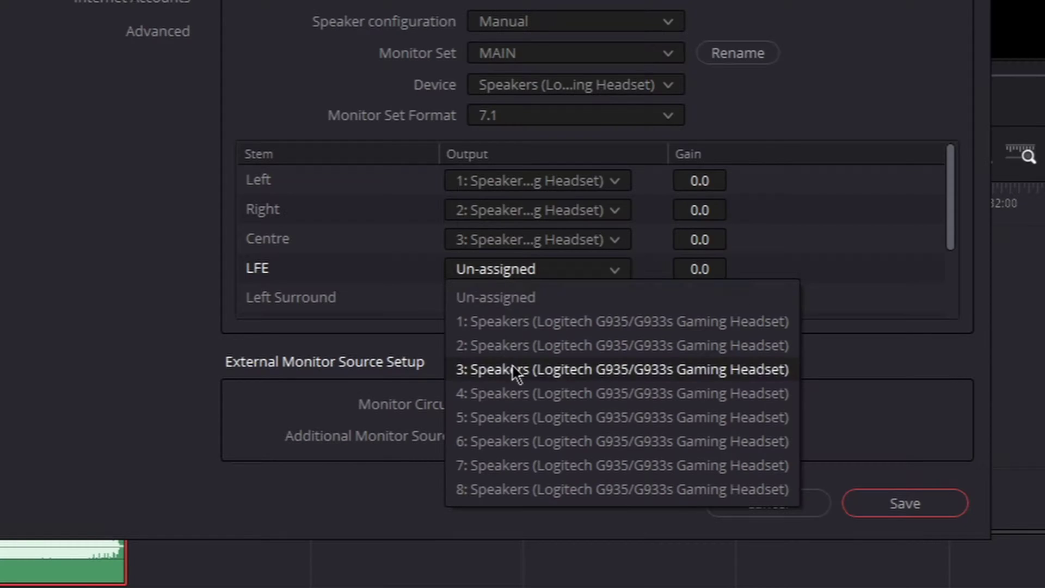
{"action": "left_click", "coordinate": [511, 395]}
- Route Left Surround to 7, Right Surround to 8, rears to 5 and 6, then save
{"action": "scroll", "coordinate": [502, 280], "scroll_direction": "down", "scroll_amount": 3}
{"action": "left_click", "coordinate": [498, 212]}
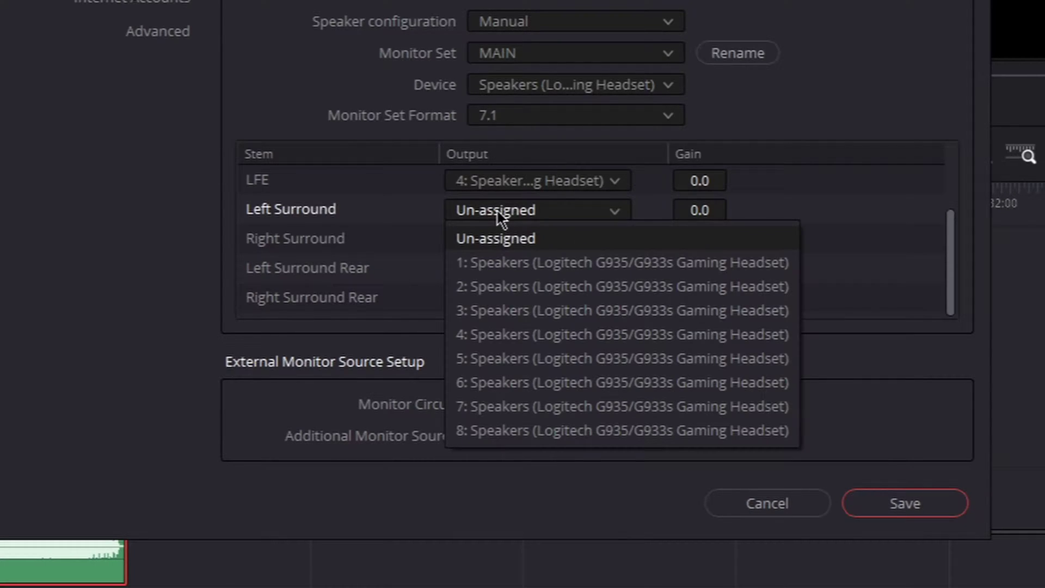
{"action": "left_click", "coordinate": [498, 406]}
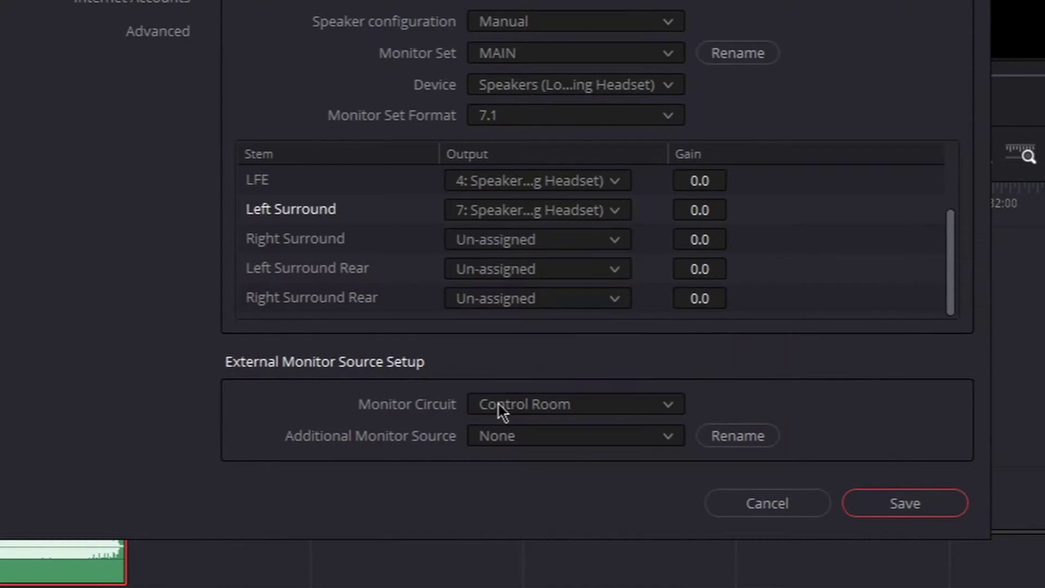
{"action": "left_click", "coordinate": [496, 242]}
{"action": "left_click", "coordinate": [518, 460]}
{"action": "left_click", "coordinate": [501, 271]}
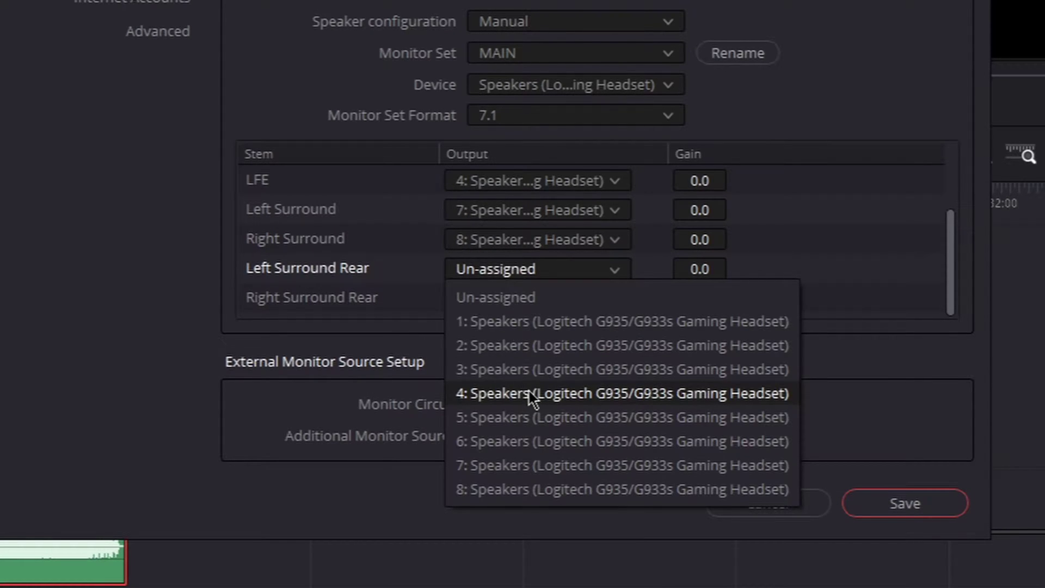
{"action": "left_click", "coordinate": [513, 419]}
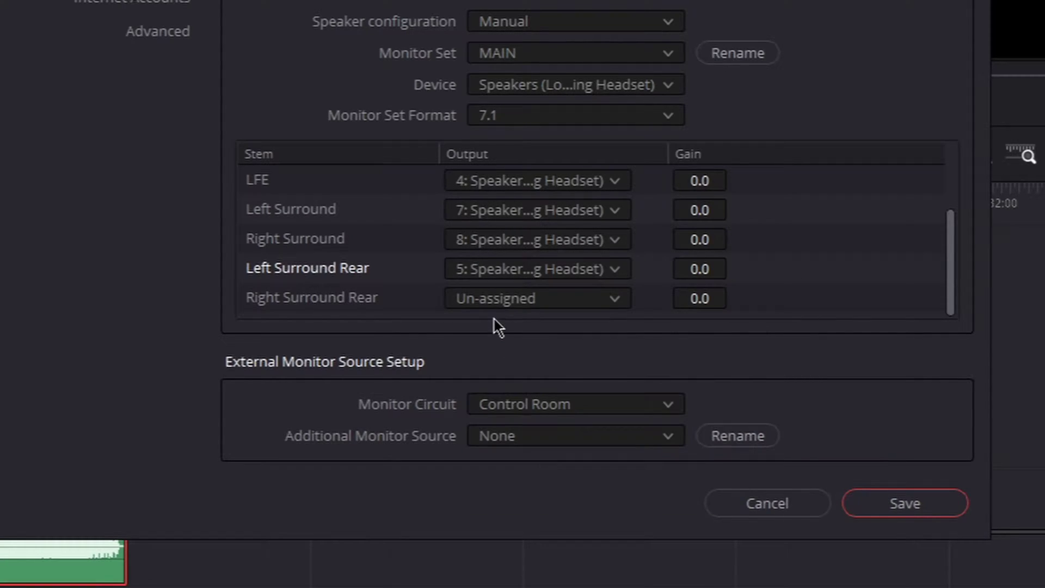
{"action": "left_click", "coordinate": [500, 300]}
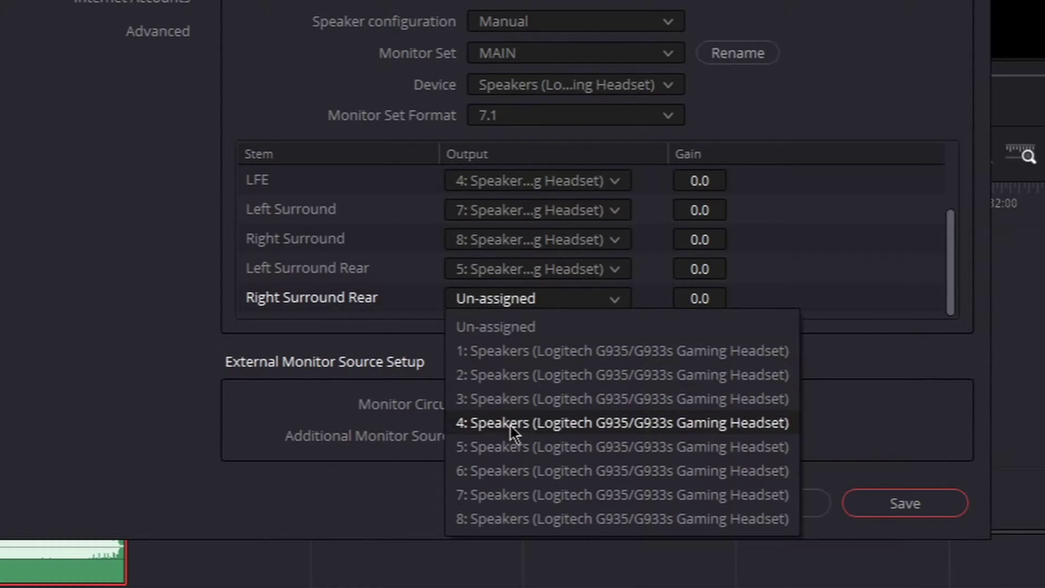
{"action": "left_click", "coordinate": [504, 471]}
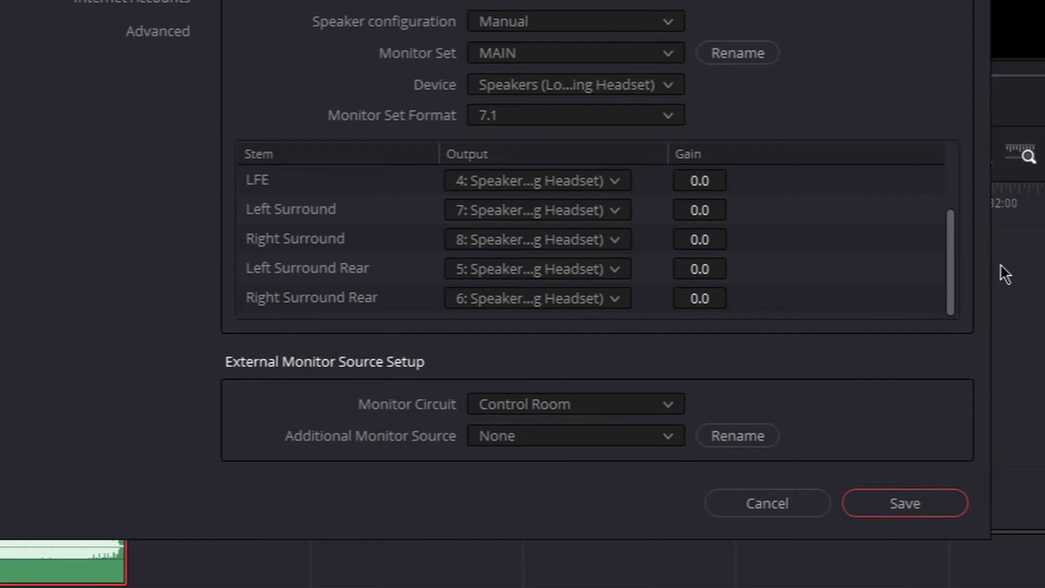
{"action": "left_click_drag", "start_coordinate": [955, 252], "coordinate": [952, 222]}
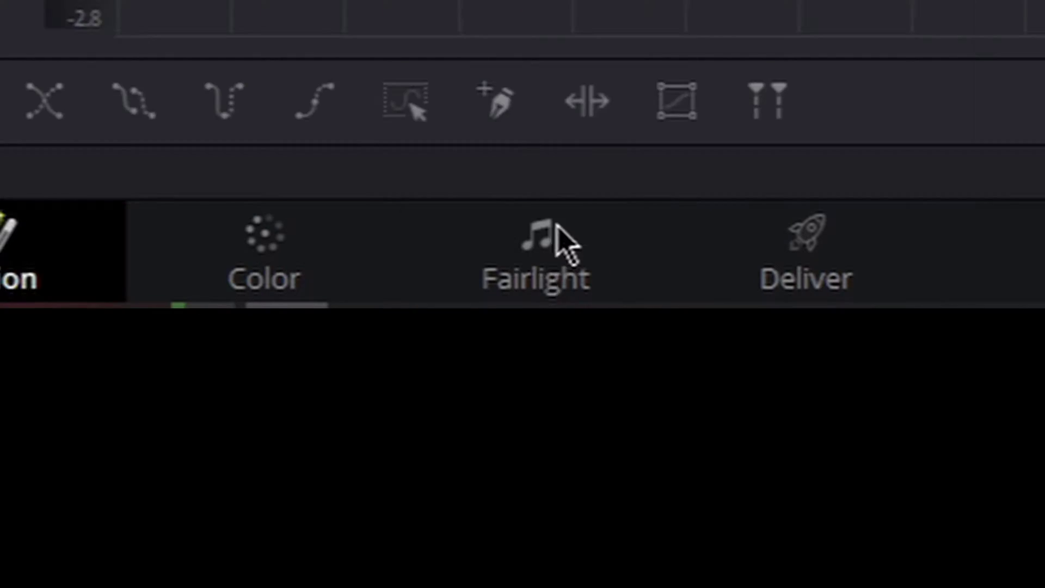
{"action": "left_click", "coordinate": [555, 250]}
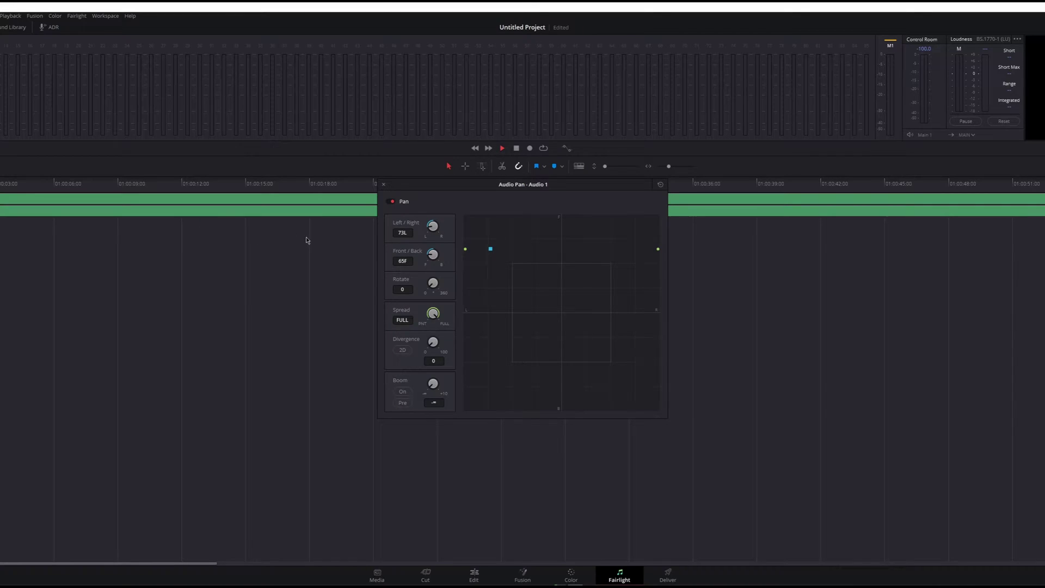
- Pan Audio 1 from front-left into the rear-left corner of the pan grid
{"action": "left_click_drag", "start_coordinate": [471, 226], "coordinate": [472, 225]}
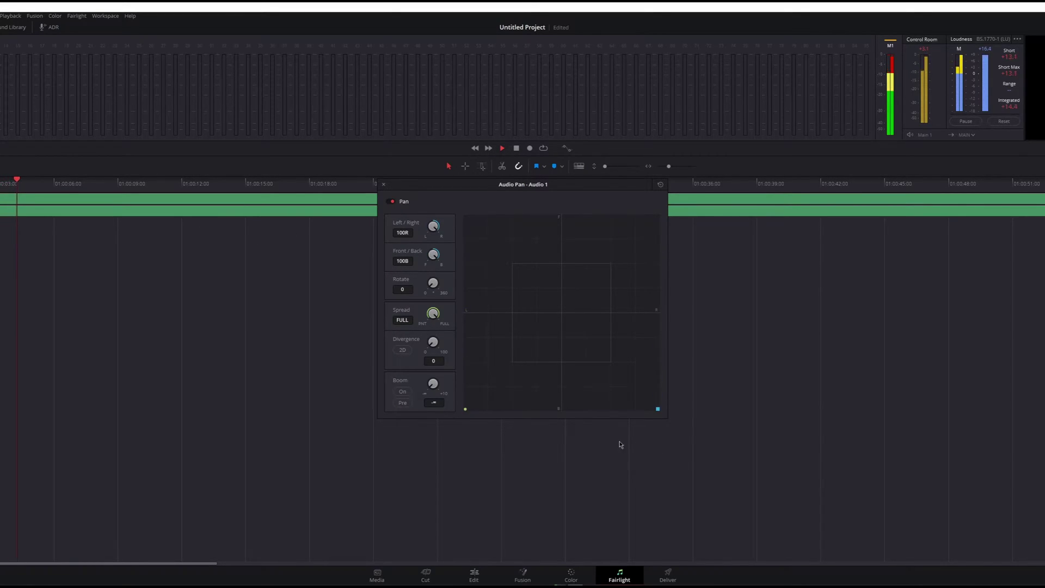
{"action": "left_click_drag", "start_coordinate": [621, 445], "coordinate": [455, 460]}
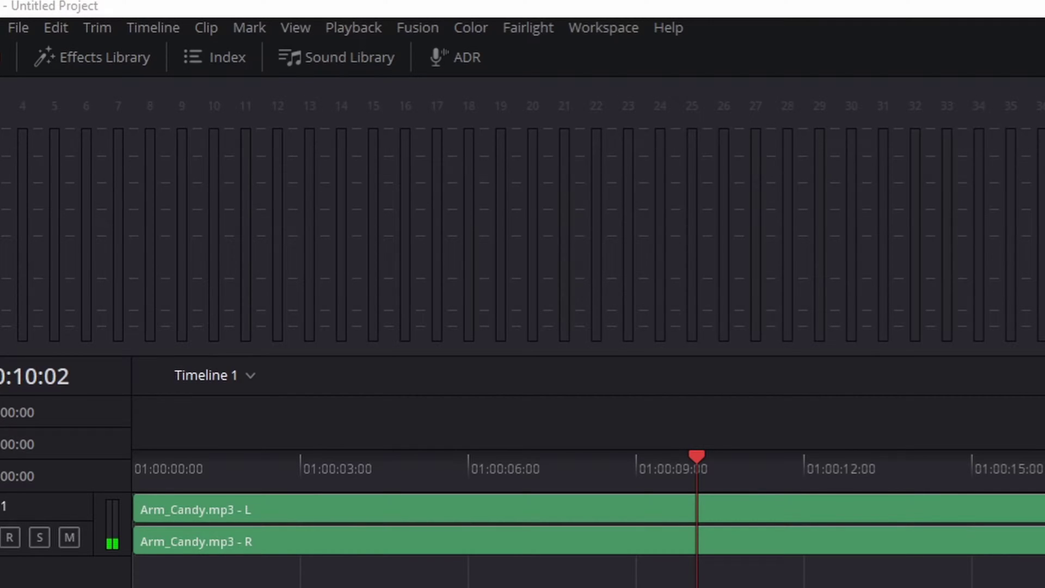
- Set the Main 1 bus format to 7.1 in Fairlight's Bus Format dialog
{"action": "left_click", "coordinate": [531, 28]}
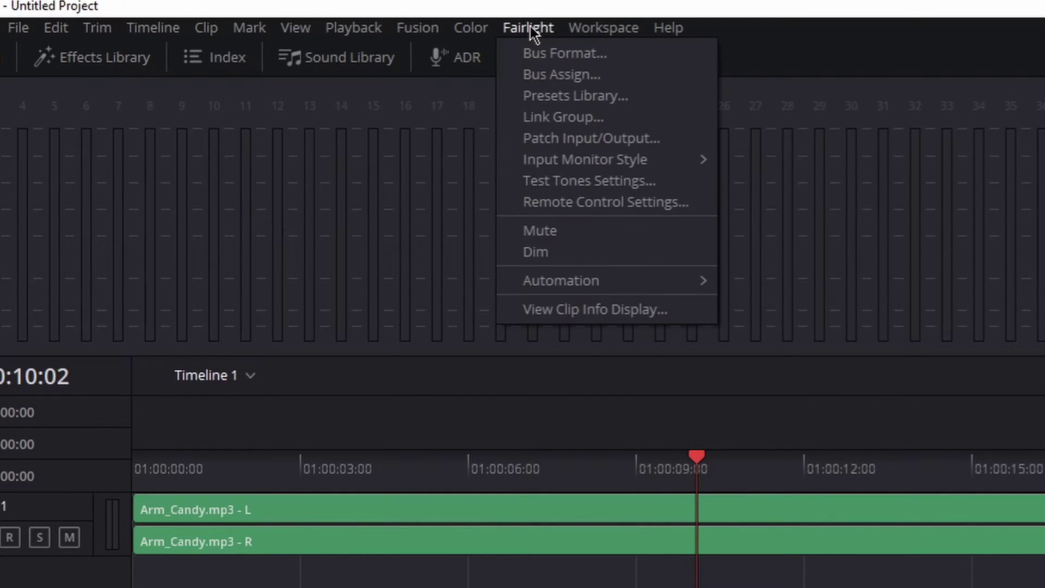
{"action": "left_click", "coordinate": [536, 53]}
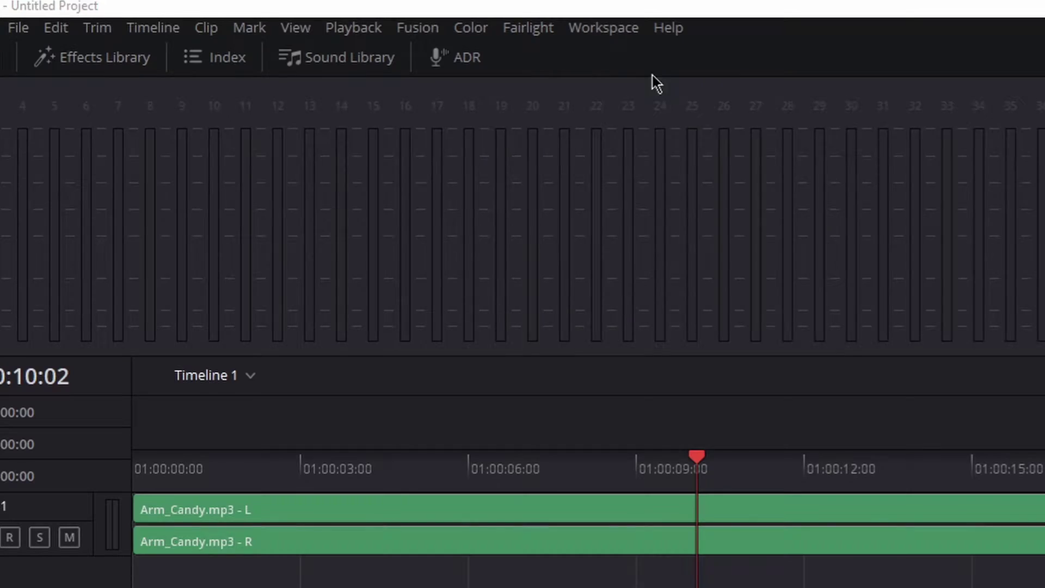
{"action": "left_click", "coordinate": [471, 175]}
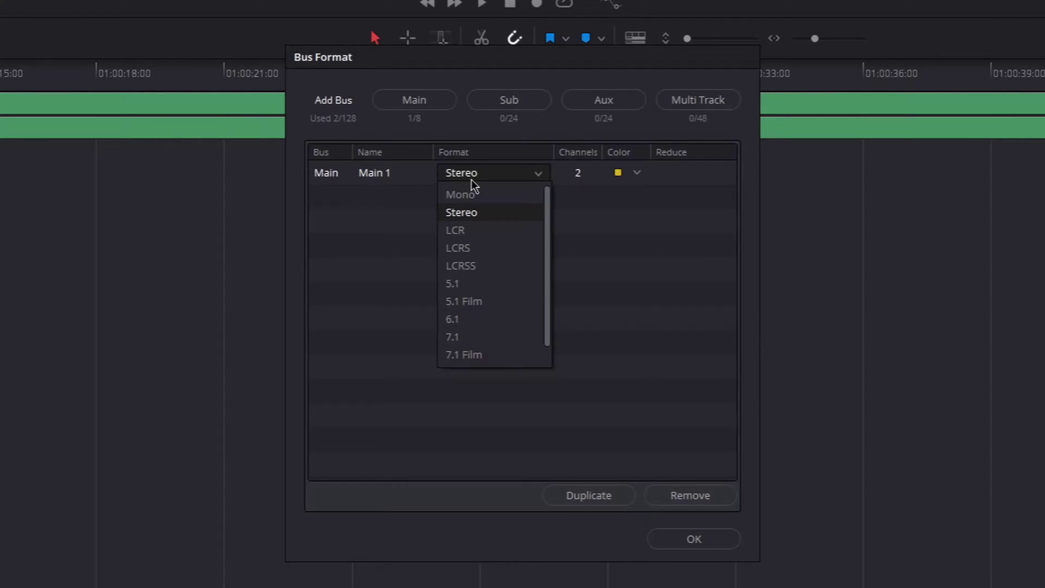
{"action": "left_click", "coordinate": [475, 340]}
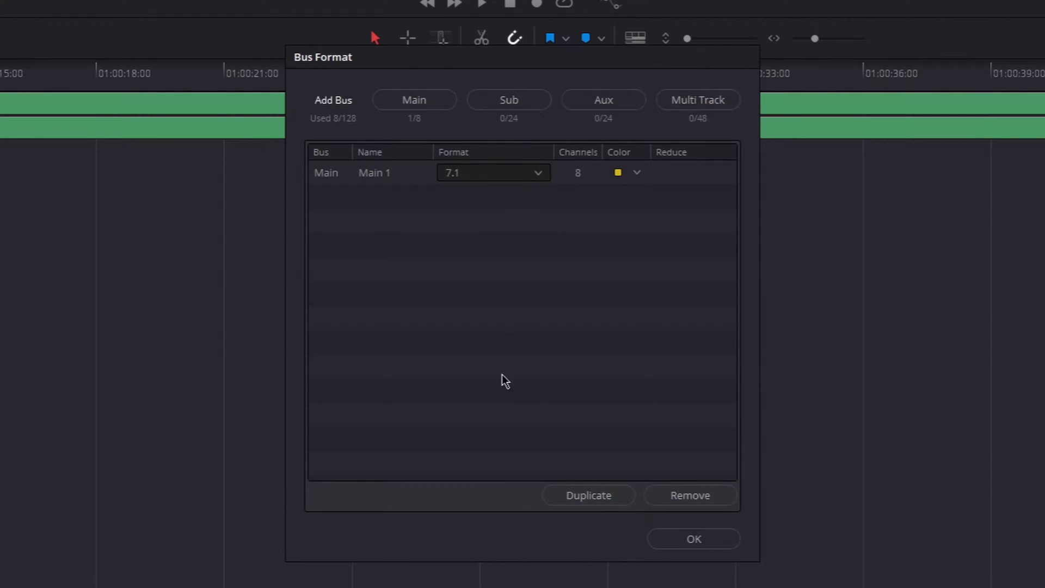
{"action": "left_click", "coordinate": [694, 539]}
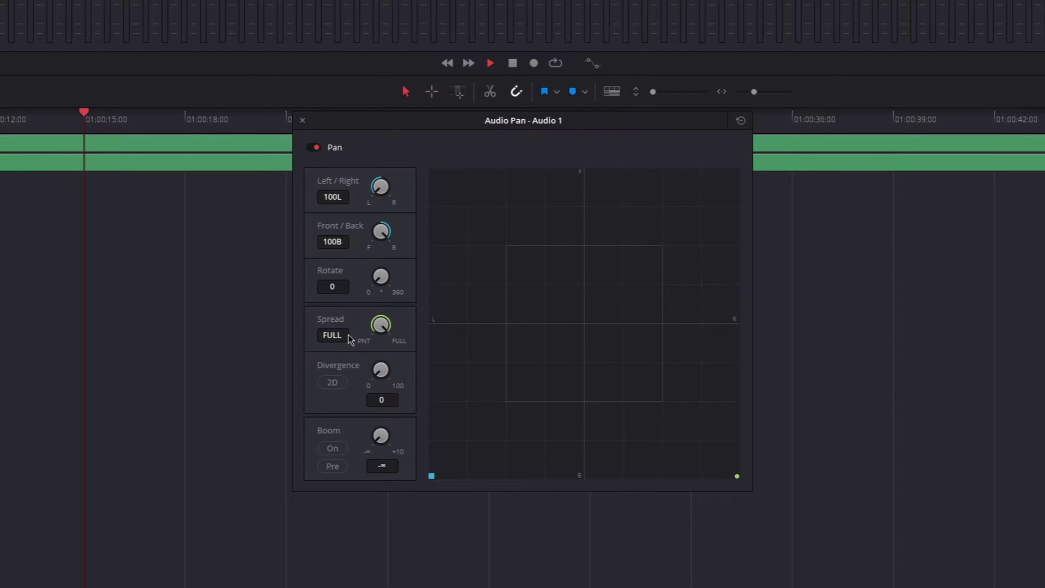
- Drag Audio 1's pan from rear-left up to front-left, then across to front-centre
{"action": "left_click_drag", "start_coordinate": [432, 471], "coordinate": [416, 140]}
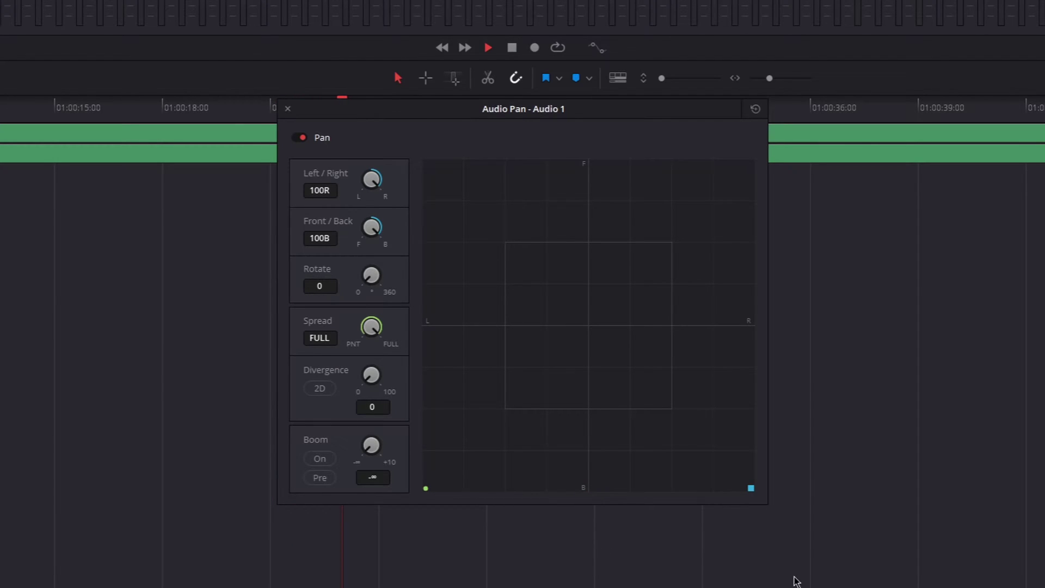
{"action": "left_click_drag", "start_coordinate": [609, 384], "coordinate": [594, 159]}
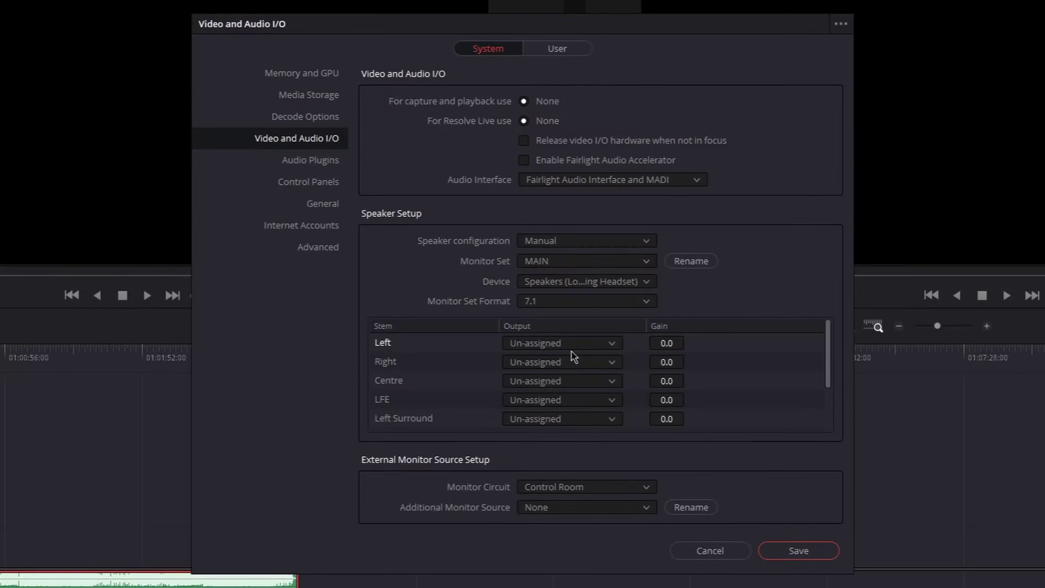
- Route the Left stem to 1: Speakers and the Right stem to 2: Speakers
{"action": "left_click", "coordinate": [554, 347]}
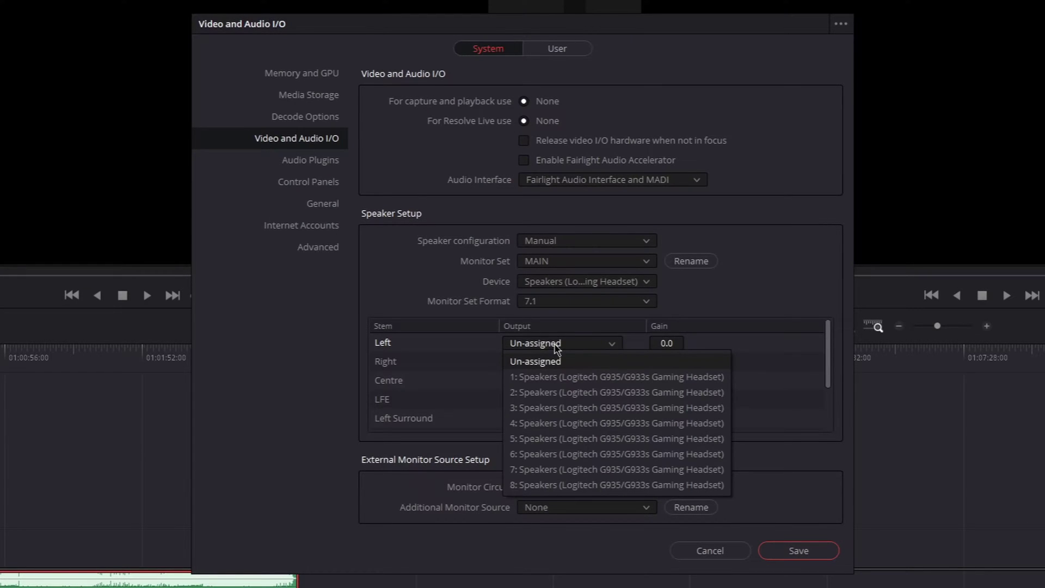
{"action": "left_click", "coordinate": [554, 378]}
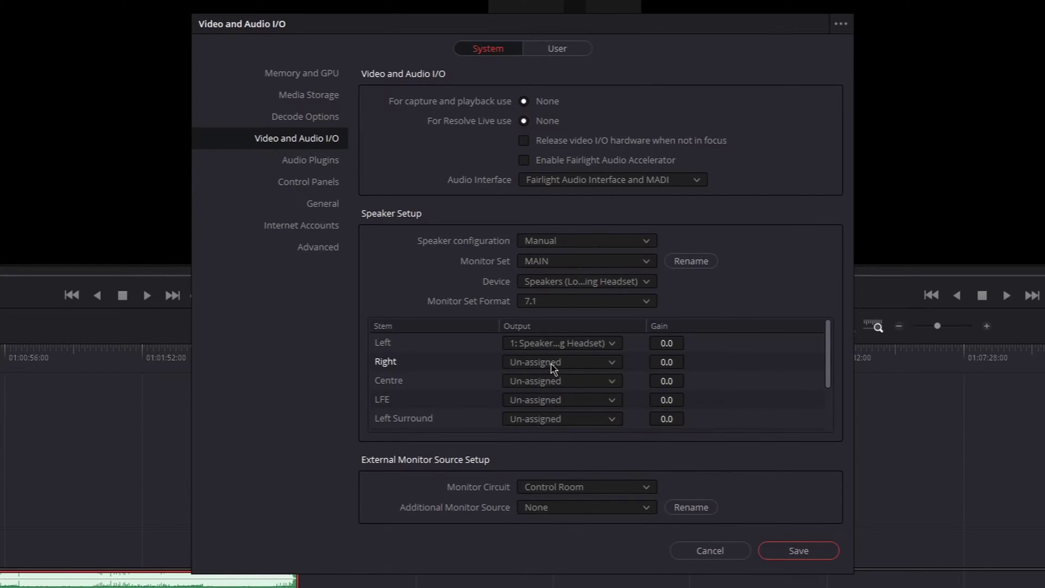
{"action": "left_click", "coordinate": [553, 363]}
{"action": "left_click", "coordinate": [566, 412]}
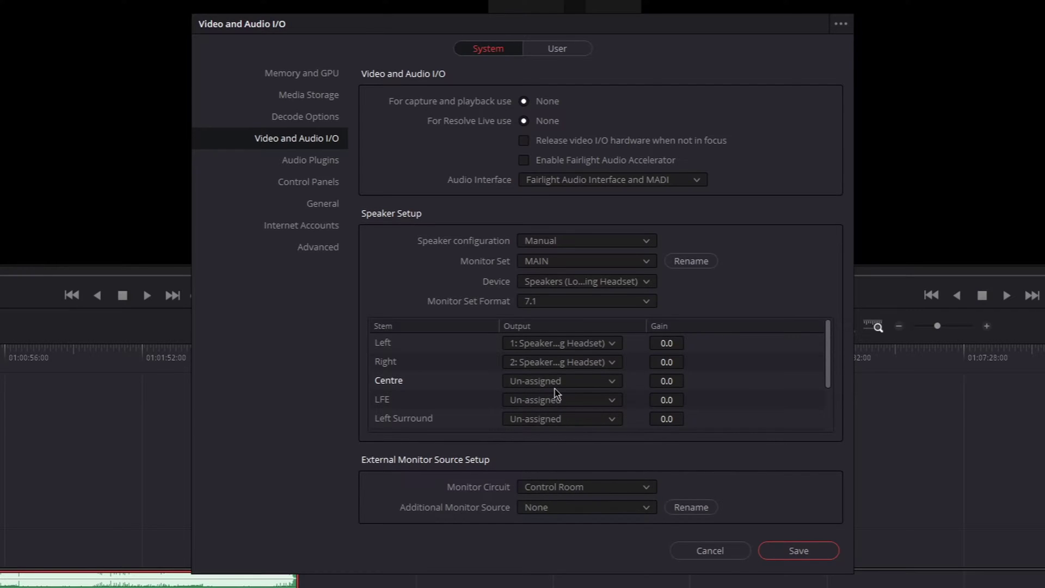
{"action": "left_click", "coordinate": [553, 384]}
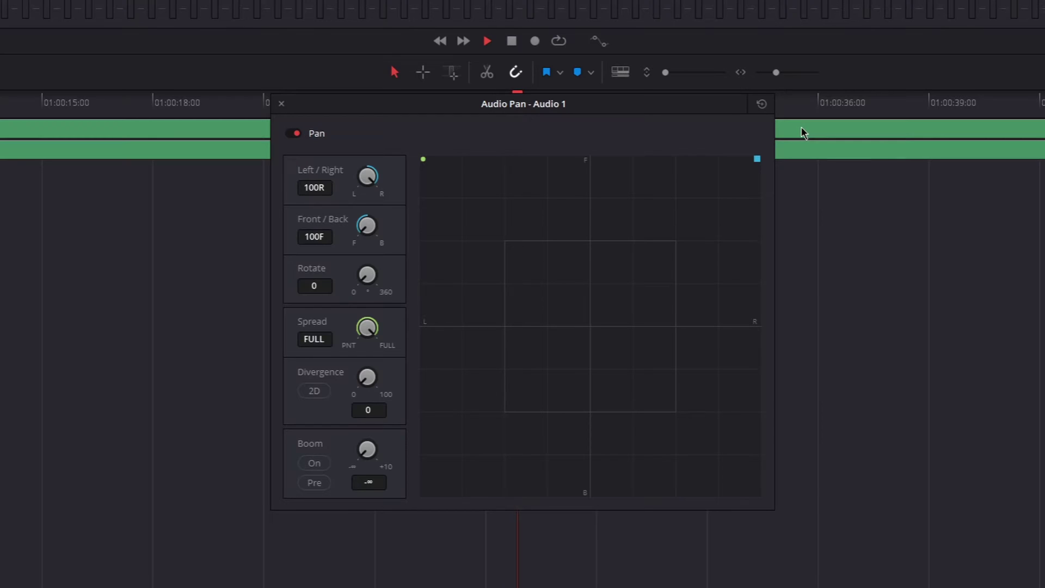
- Collapse Audio 1's spread to a point, pan it front-left, and enable 2D divergence
{"action": "left_click", "coordinate": [560, 256]}
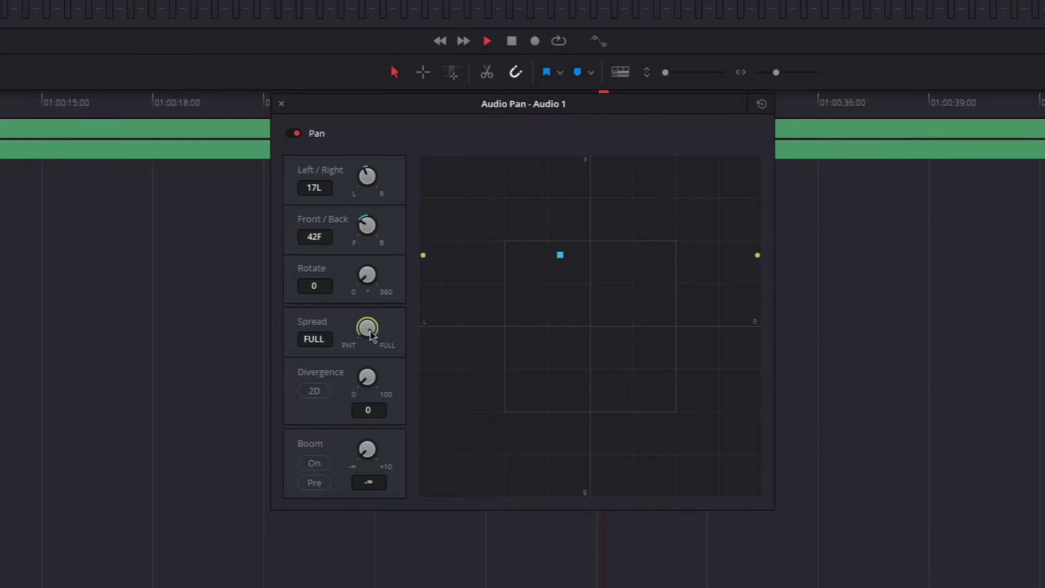
{"action": "left_click_drag", "start_coordinate": [370, 335], "coordinate": [97, 338]}
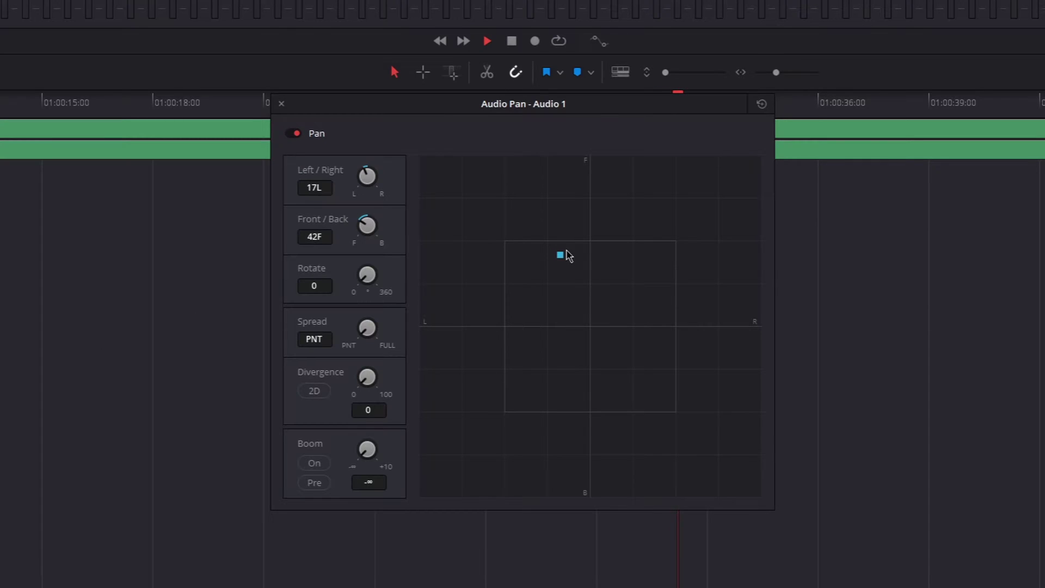
{"action": "left_click_drag", "start_coordinate": [362, 292], "coordinate": [381, 275]}
{"action": "left_click_drag", "start_coordinate": [537, 204], "coordinate": [567, 261]}
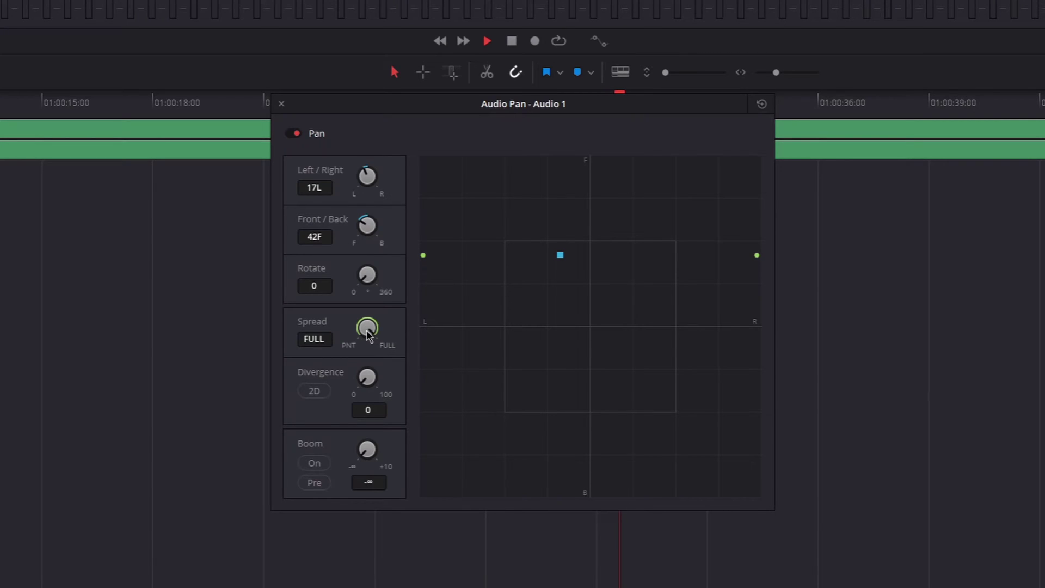
{"action": "left_click_drag", "start_coordinate": [369, 334], "coordinate": [108, 341]}
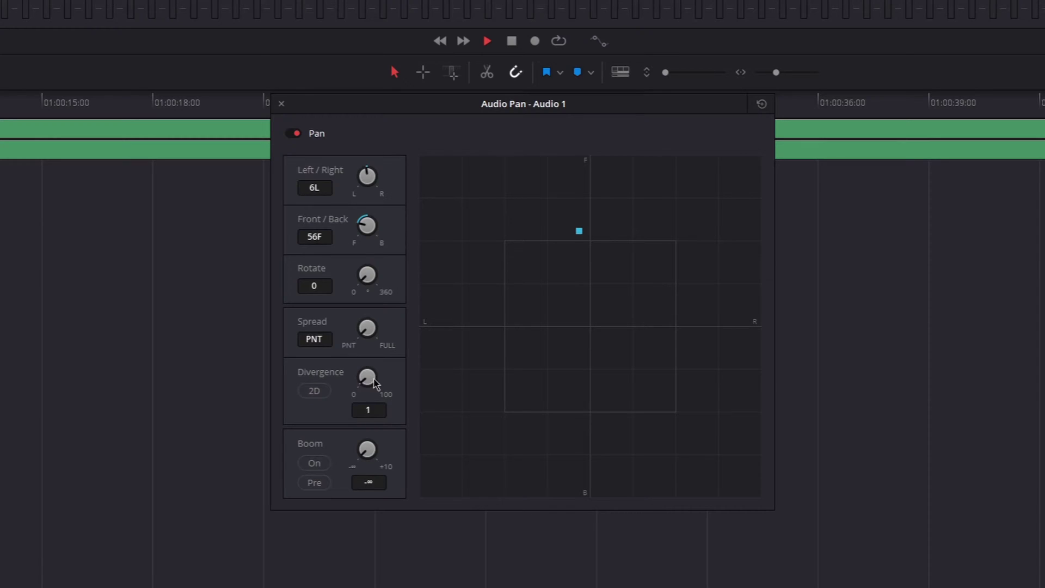
{"action": "left_click", "coordinate": [314, 391]}
{"action": "mouse_move", "coordinate": [492, 277]}
{"action": "left_mouse_down"}
{"action": "mouse_move", "coordinate": [485, 266]}
{"action": "mouse_move", "coordinate": [494, 289]}
{"action": "mouse_move", "coordinate": [485, 257]}
{"action": "mouse_move", "coordinate": [492, 290]}
{"action": "mouse_move", "coordinate": [488, 243]}
{"action": "mouse_move", "coordinate": [491, 279]}
{"action": "left_mouse_up"}
- Reset divergence to 0, then during playback raise boom to +10 and pan rear-right
{"action": "double_click", "coordinate": [366, 377]}
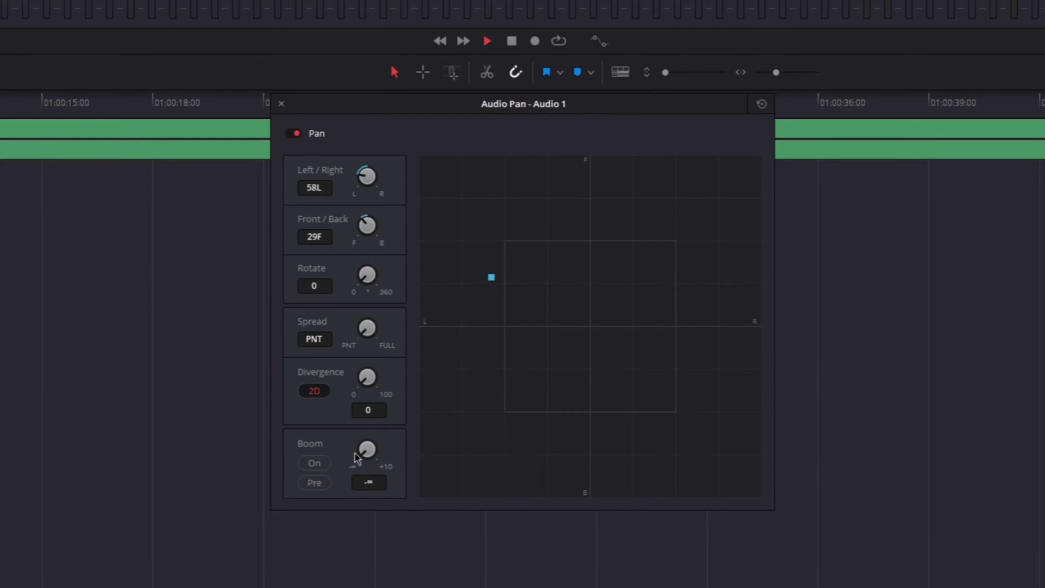
{"action": "key", "text": "space"}
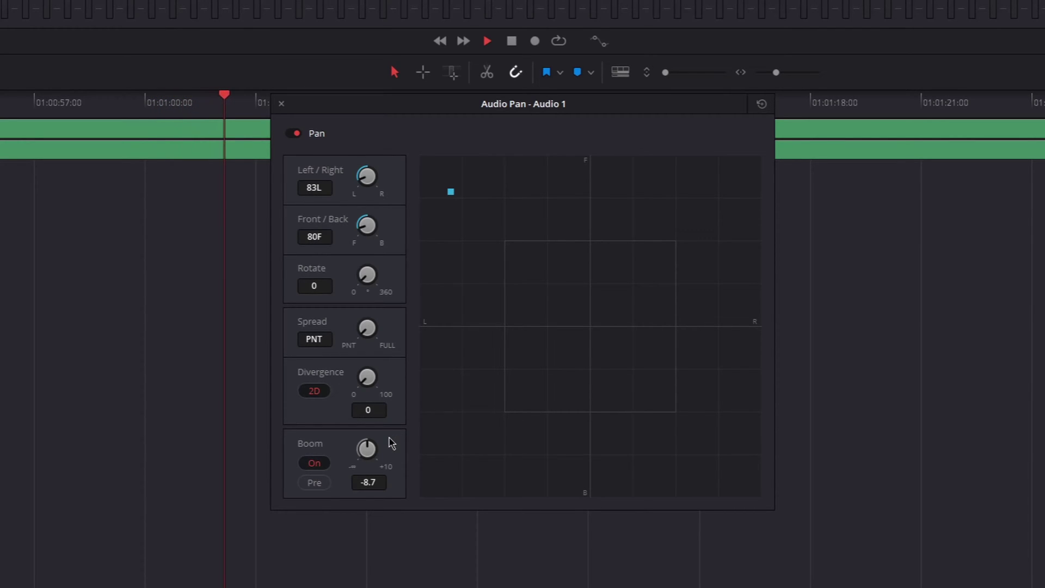
{"action": "left_click_drag", "start_coordinate": [368, 451], "coordinate": [534, 456]}
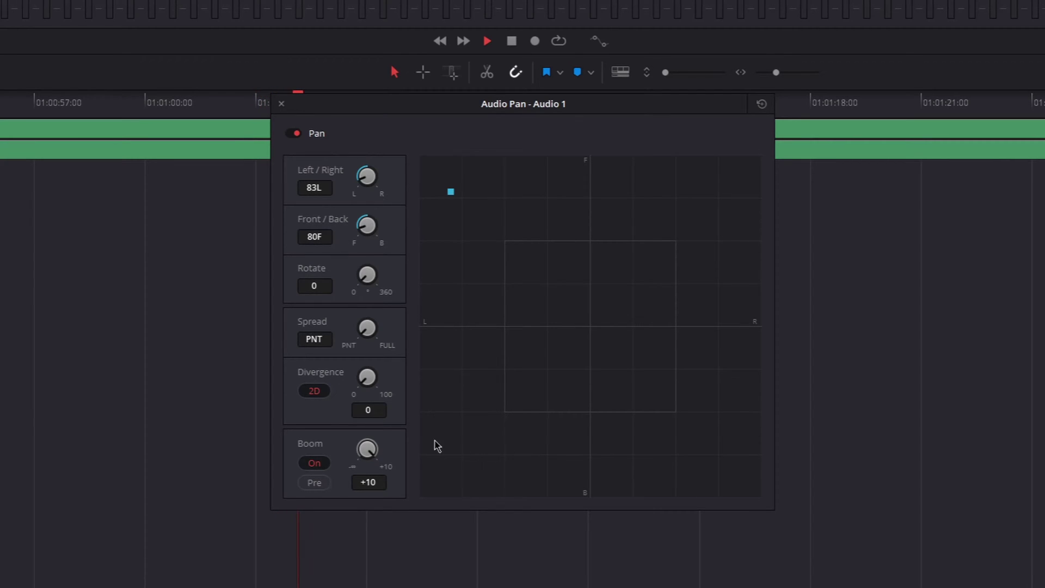
{"action": "left_click_drag", "start_coordinate": [451, 193], "coordinate": [470, 215]}
{"action": "left_click_drag", "start_coordinate": [496, 248], "coordinate": [567, 311]}
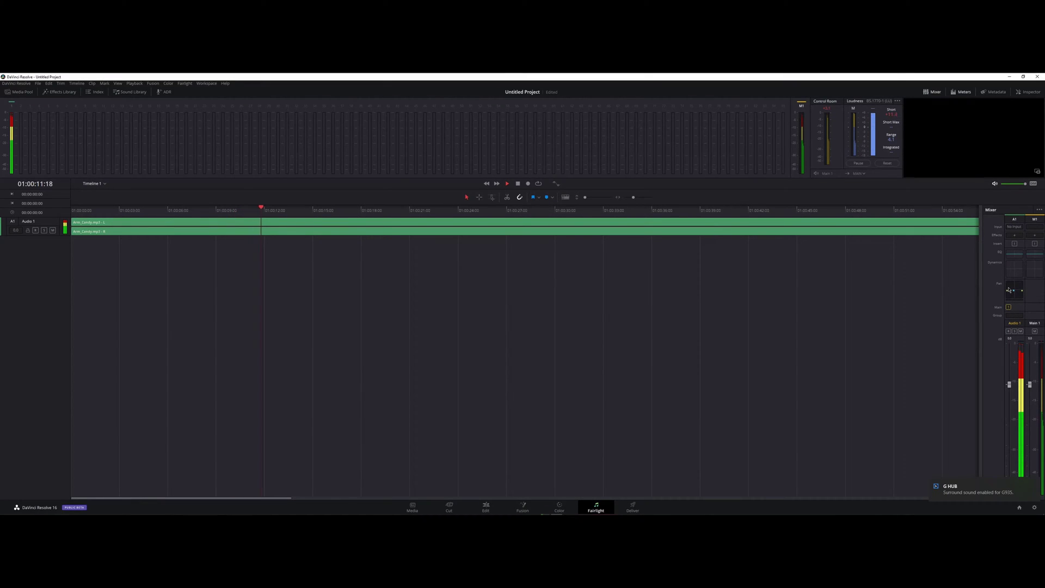
- Open Audio 1's panner and sweep the sound around the 7.1 field: rear, centre, front, rear-left
{"action": "double_click", "coordinate": [1013, 294]}
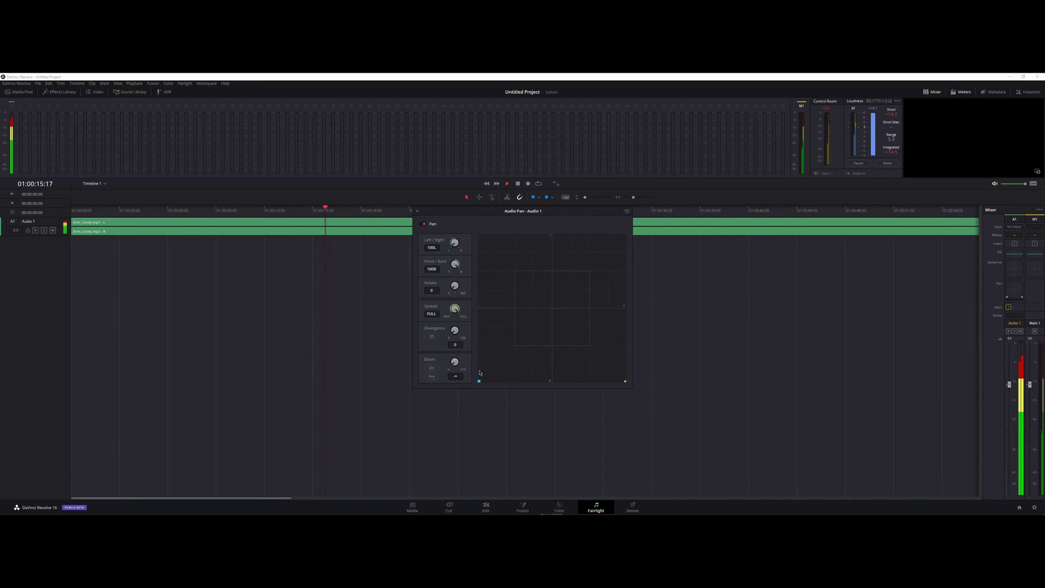
{"action": "left_click_drag", "start_coordinate": [479, 381], "coordinate": [454, 389]}
{"action": "left_click_drag", "start_coordinate": [560, 410], "coordinate": [555, 410]}
{"action": "left_click_drag", "start_coordinate": [581, 356], "coordinate": [627, 225]}
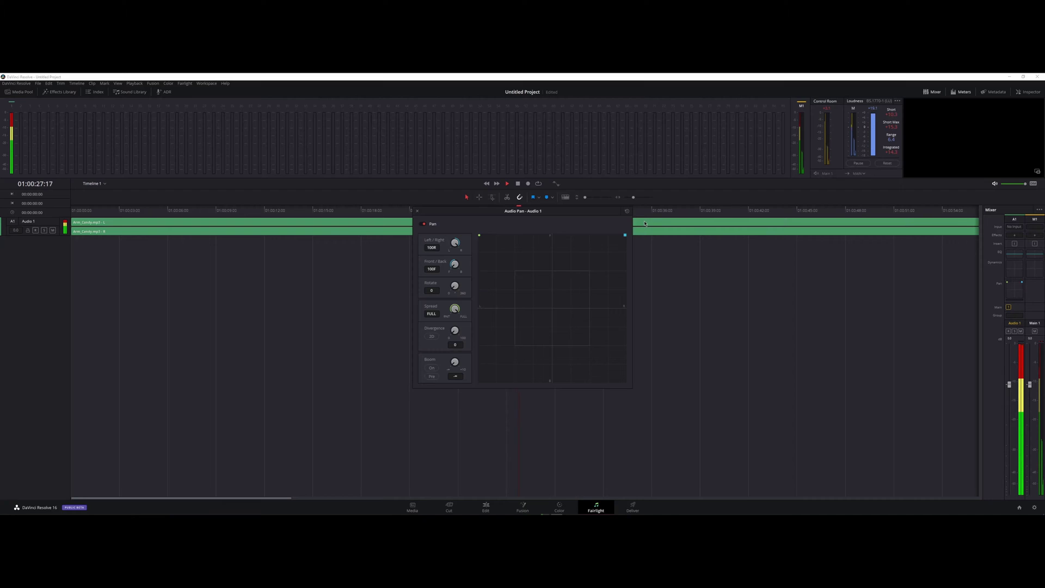
{"action": "left_click_drag", "start_coordinate": [482, 238], "coordinate": [412, 313]}
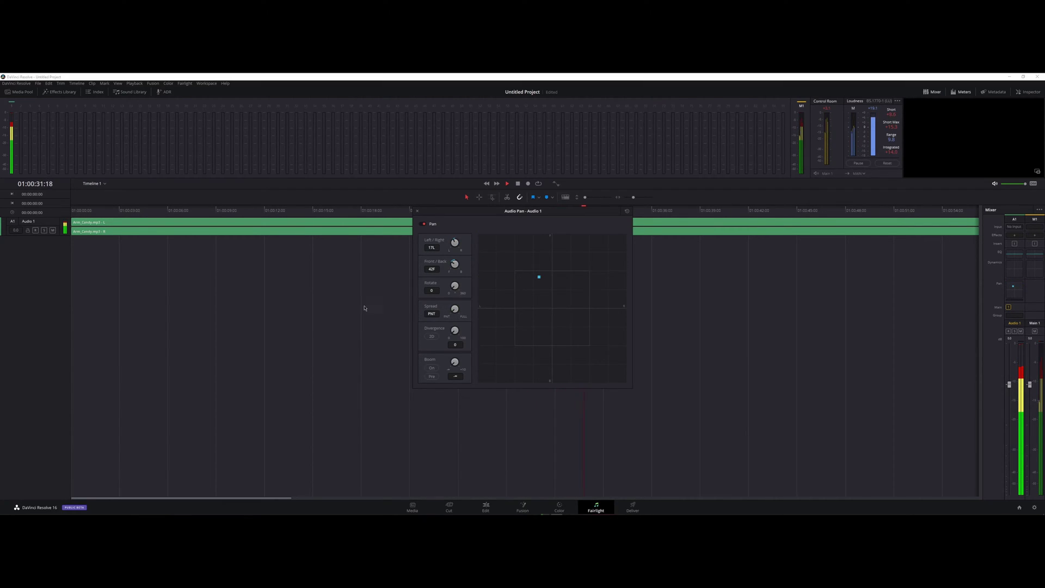
{"action": "left_click_drag", "start_coordinate": [541, 281], "coordinate": [537, 277]}
{"action": "left_click_drag", "start_coordinate": [437, 278], "coordinate": [551, 226]}
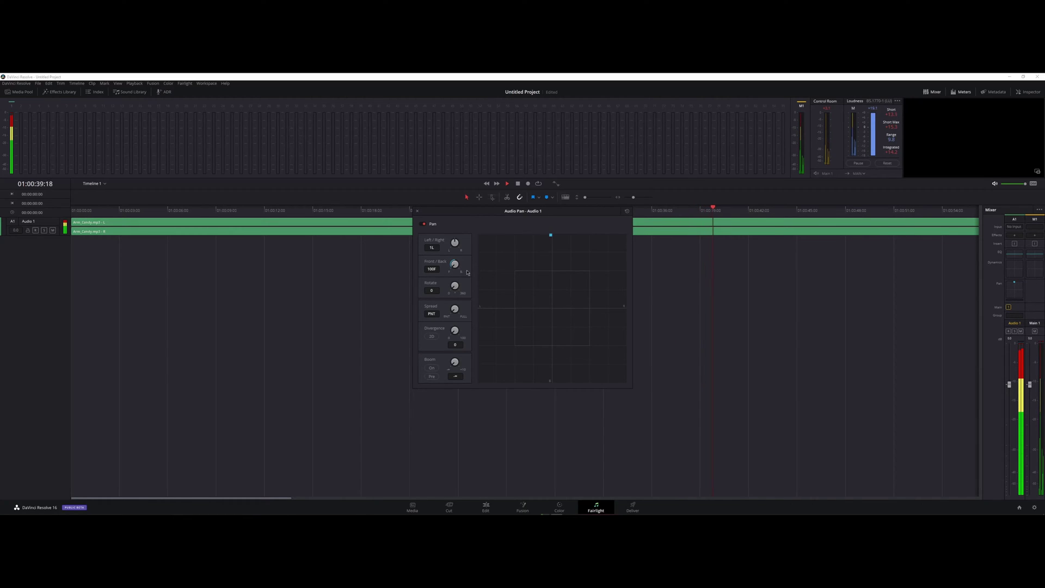
{"action": "left_click_drag", "start_coordinate": [550, 238], "coordinate": [547, 261]}
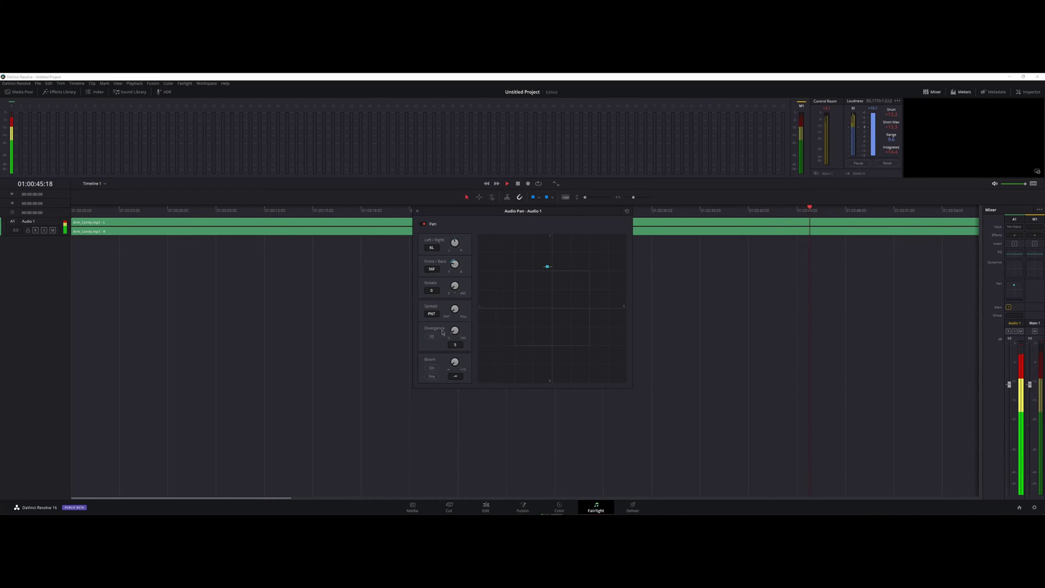
- Enable 2D divergence and boom, settling the sound toward front-left with boom at -8.7
{"action": "left_click", "coordinate": [432, 337]}
{"action": "left_click_drag", "start_coordinate": [547, 266], "coordinate": [509, 286]}
{"action": "left_click", "coordinate": [431, 368]}
{"action": "left_click_drag", "start_coordinate": [509, 286], "coordinate": [491, 249]}
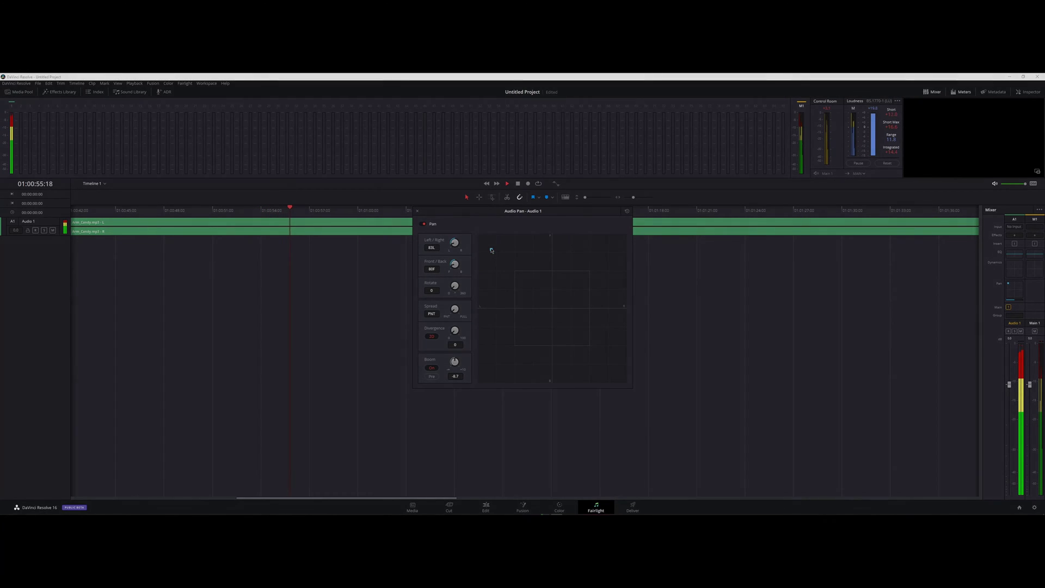